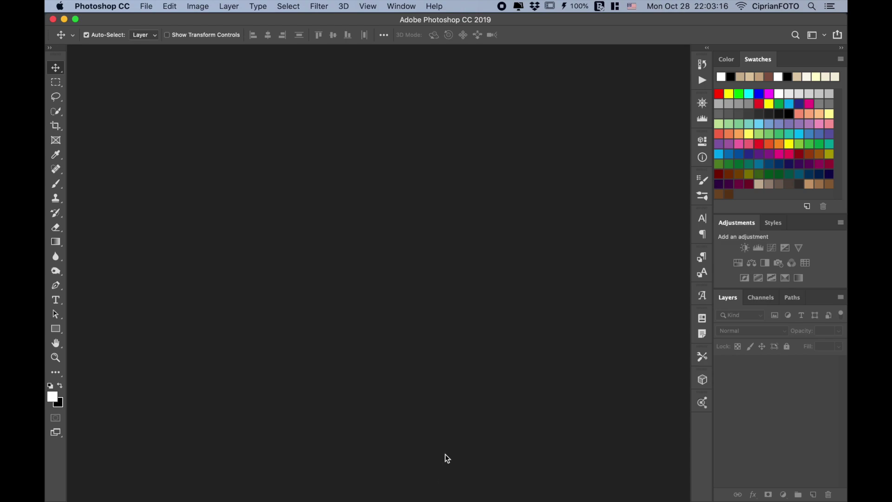
Open dawn-3725927.jpg and rename its Background layer to field
{"action": "double_click", "coordinate": [431, 274]}
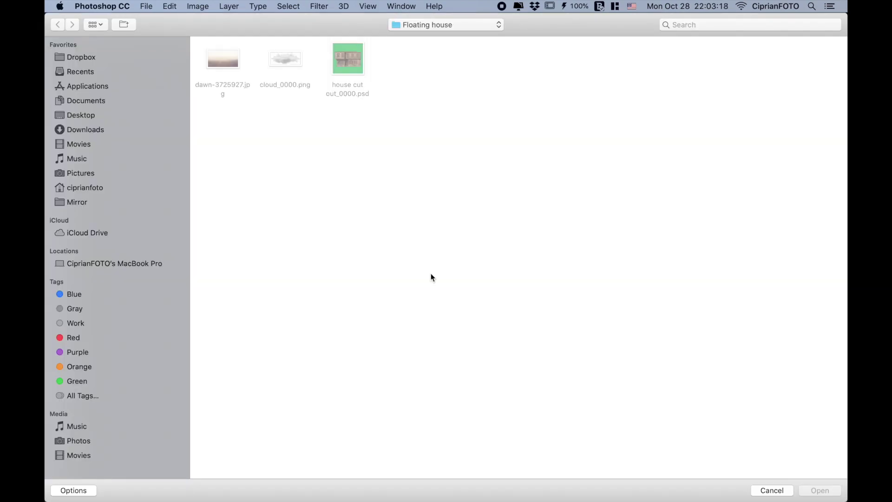
{"action": "double_click", "coordinate": [225, 65]}
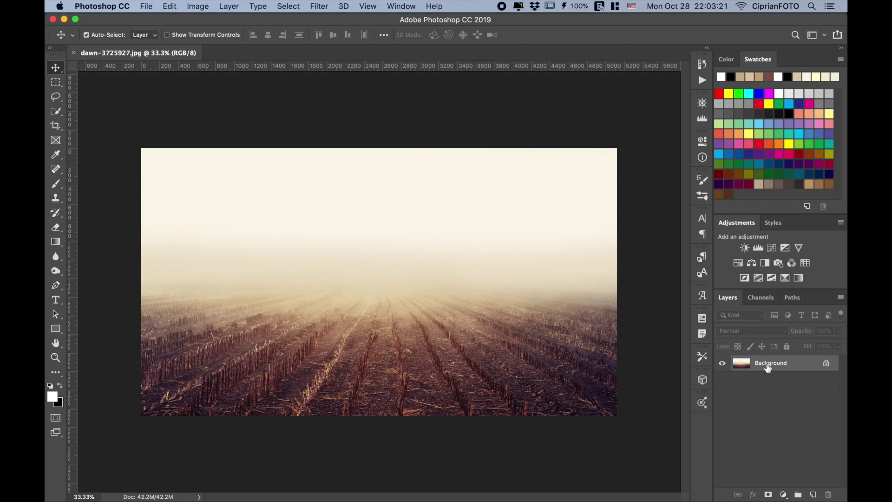
{"action": "double_click", "coordinate": [768, 368]}
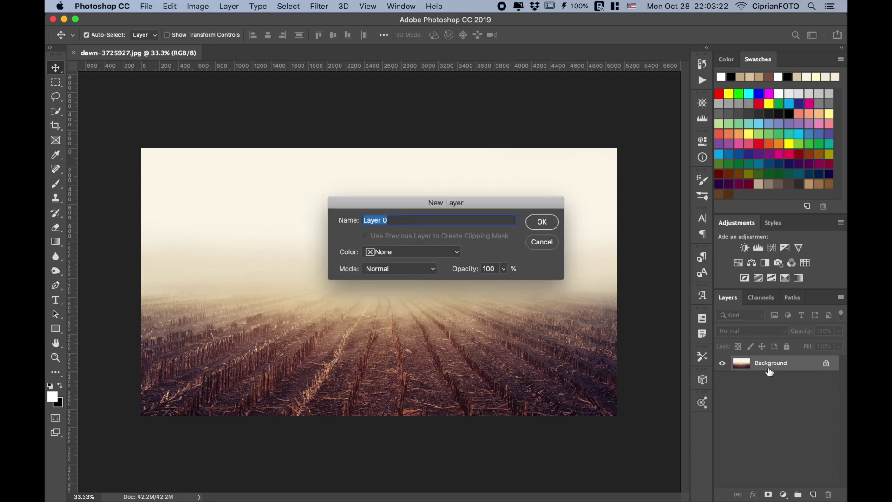
{"action": "type", "text": "field"}
{"action": "key", "text": "Return"}
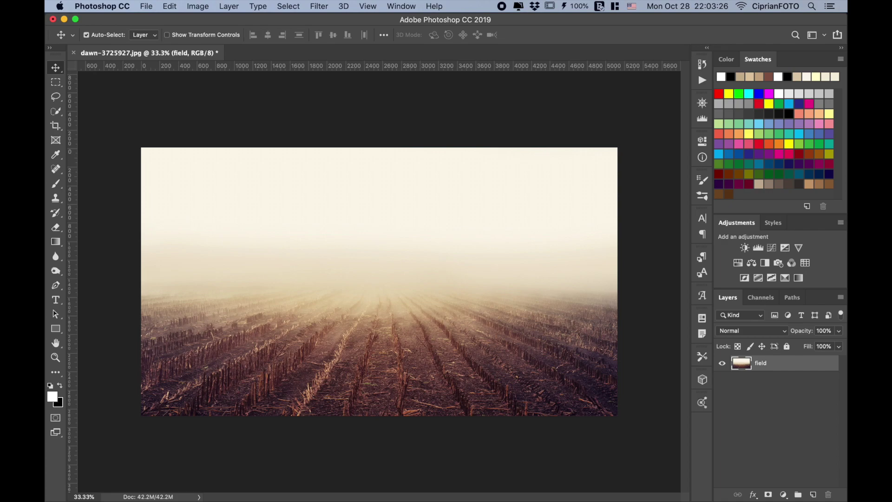
Duplicate field, hide the original, and add a layer mask to field copy
{"action": "key", "text": "ctrl+j"}
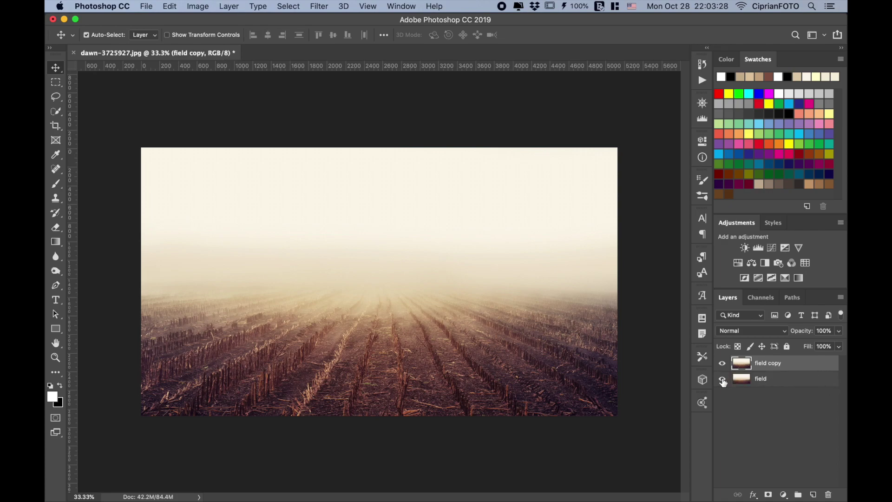
{"action": "left_click", "coordinate": [723, 379]}
{"action": "left_click", "coordinate": [768, 495]}
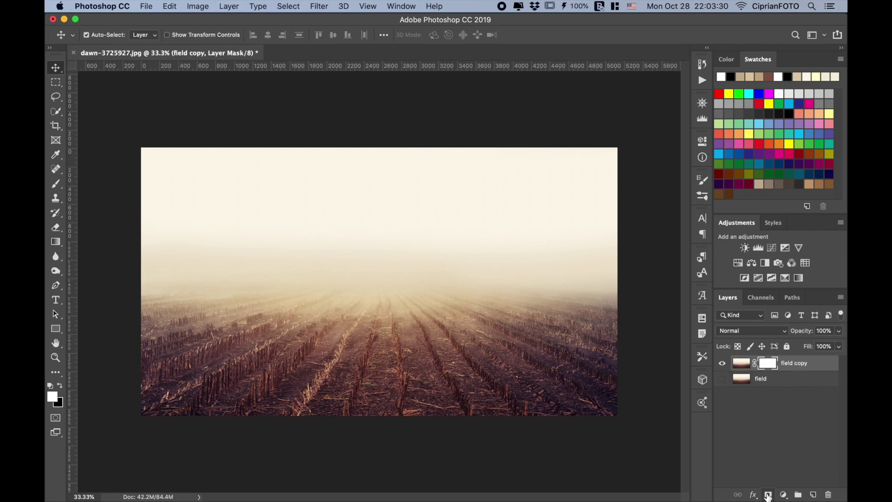
Draw a black-to-white gradient on field copy's mask to fade its sky away
{"action": "left_click", "coordinate": [56, 241]}
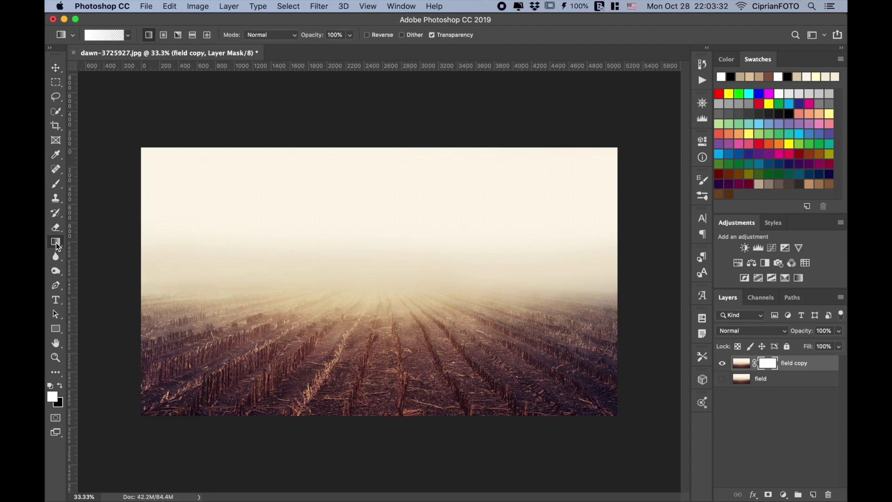
{"action": "left_click", "coordinate": [60, 386]}
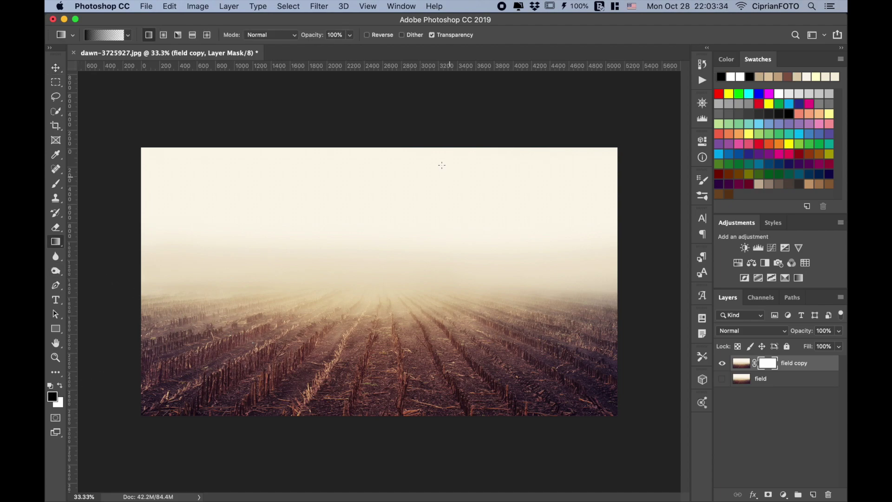
{"action": "left_click_drag", "start_coordinate": [377, 151], "coordinate": [377, 331]}
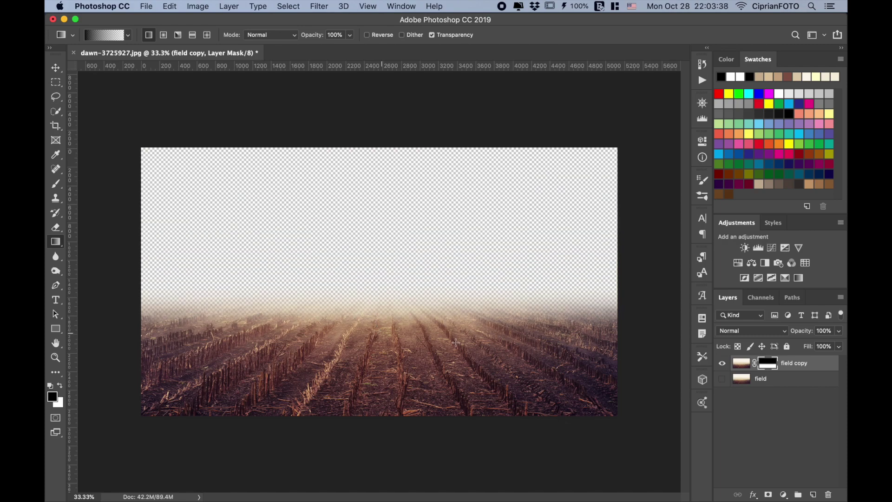
Duplicate the field layer into field copy 2, then Free Transform field copy
{"action": "left_click", "coordinate": [742, 381]}
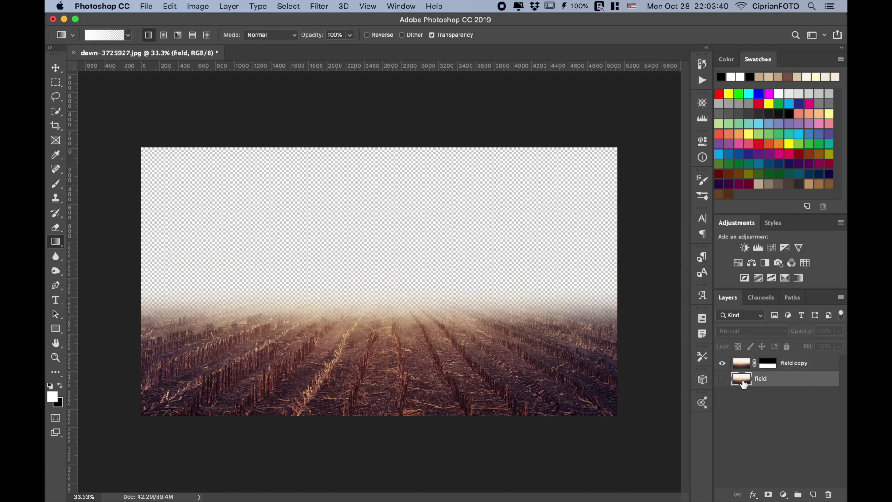
{"action": "key", "text": "super+j"}
{"action": "left_click", "coordinate": [741, 366]}
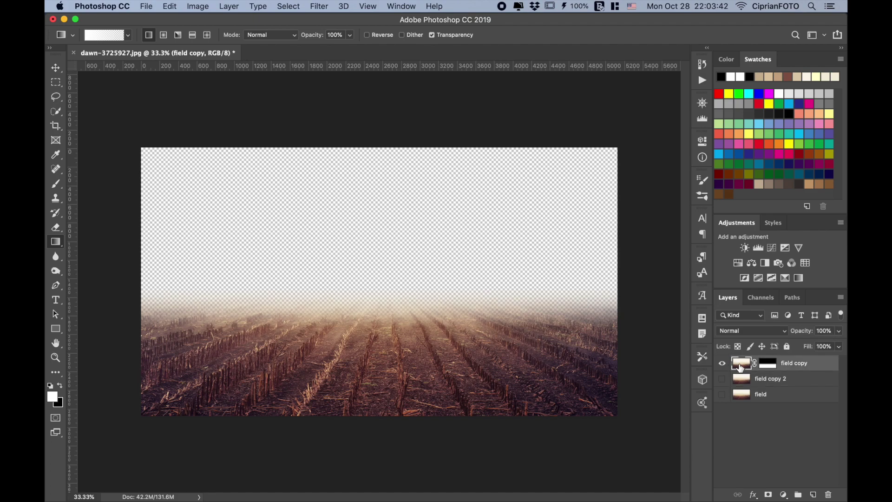
{"action": "key", "text": "super+t"}
Perspective-transform field copy: widen its bottom corners and pull the top edge down
{"action": "right_click", "coordinate": [420, 343]}
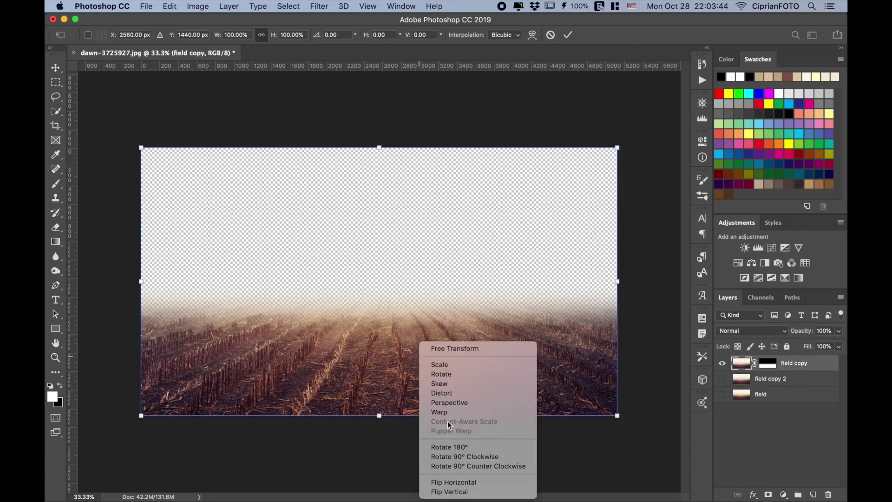
{"action": "left_click", "coordinate": [457, 403]}
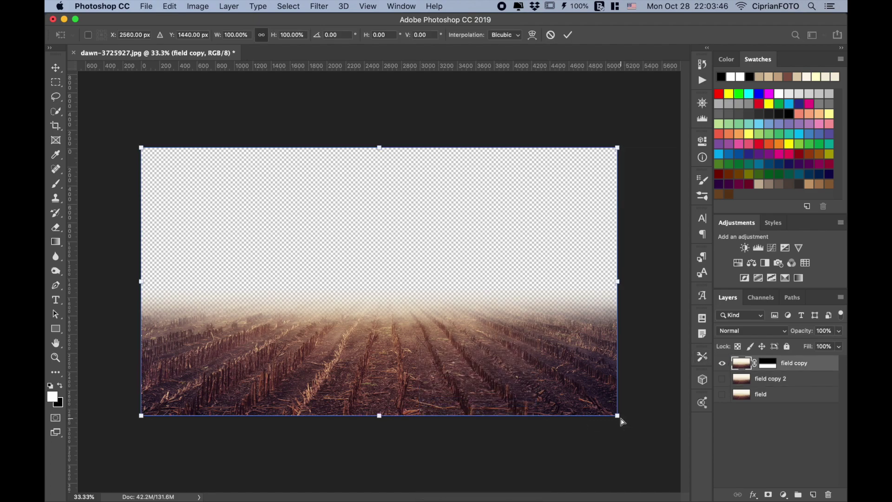
{"action": "left_click_drag", "start_coordinate": [621, 418], "coordinate": [650, 418]}
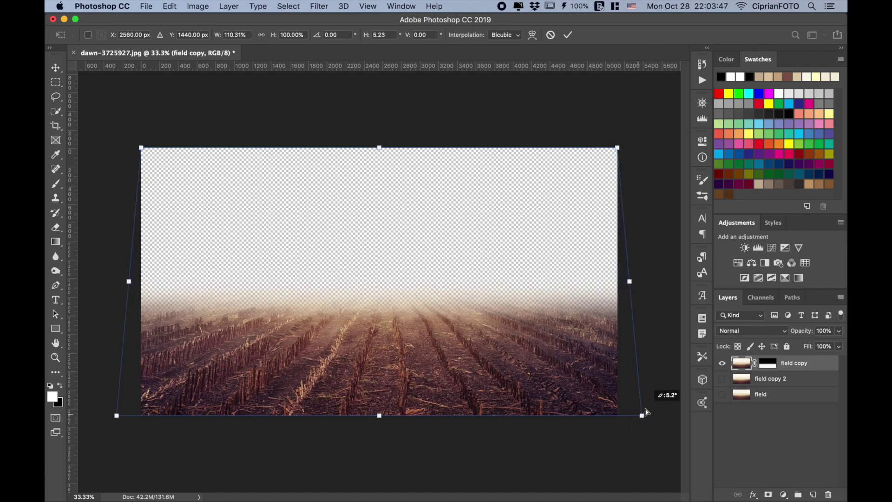
{"action": "right_click", "coordinate": [380, 360]}
{"action": "left_click", "coordinate": [402, 394]}
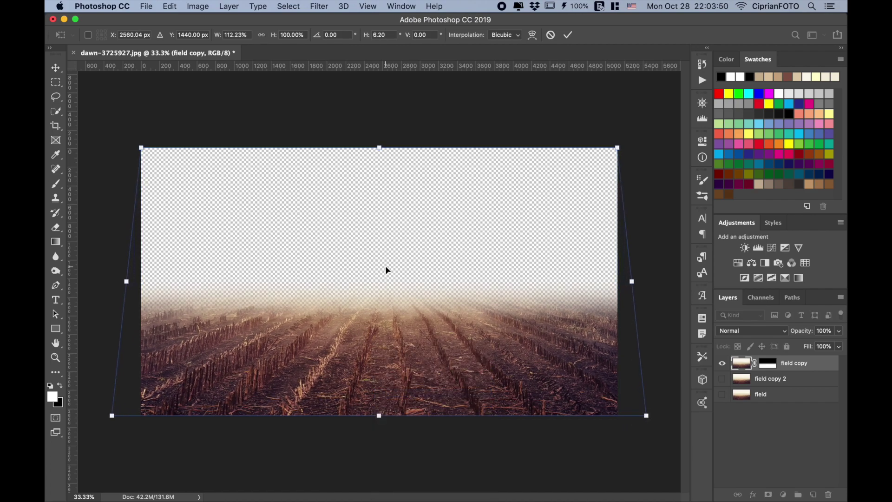
{"action": "left_click_drag", "start_coordinate": [379, 148], "coordinate": [379, 201]}
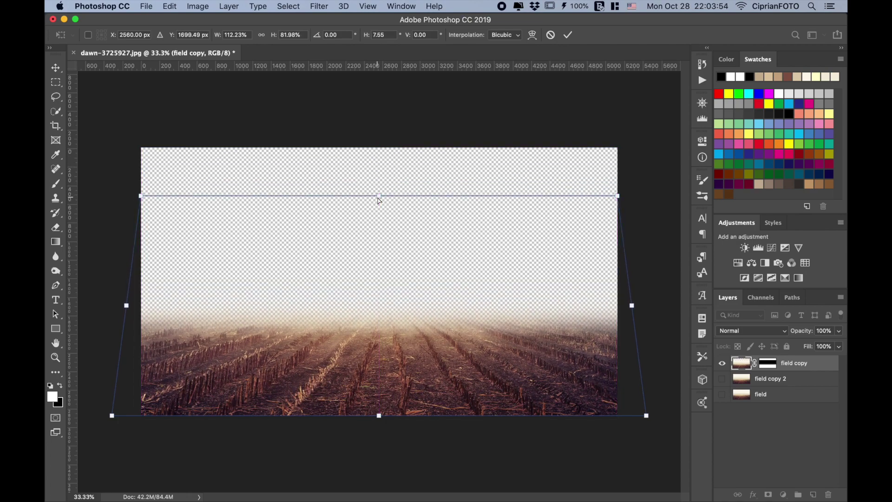
{"action": "key", "text": "Return"}
Show field copy 2 above field copy and blend its bottom away with a gradient mask
{"action": "key", "text": "g"}
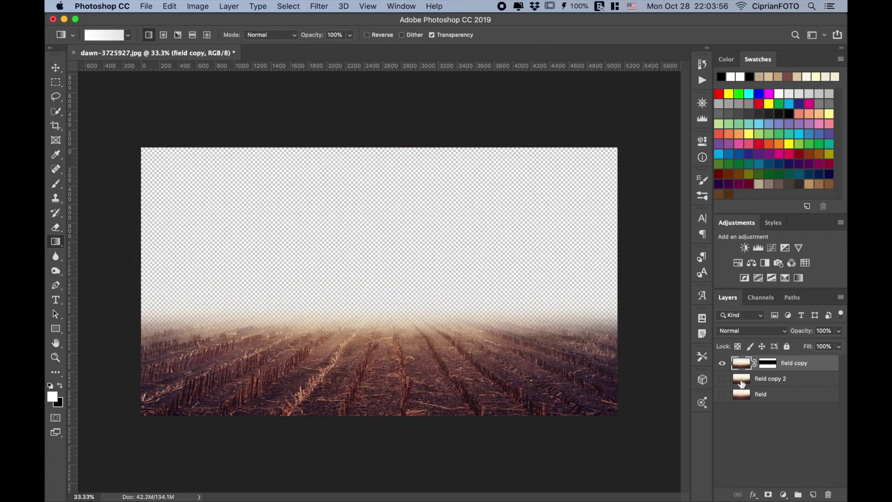
{"action": "left_click", "coordinate": [743, 384]}
{"action": "left_click", "coordinate": [723, 379]}
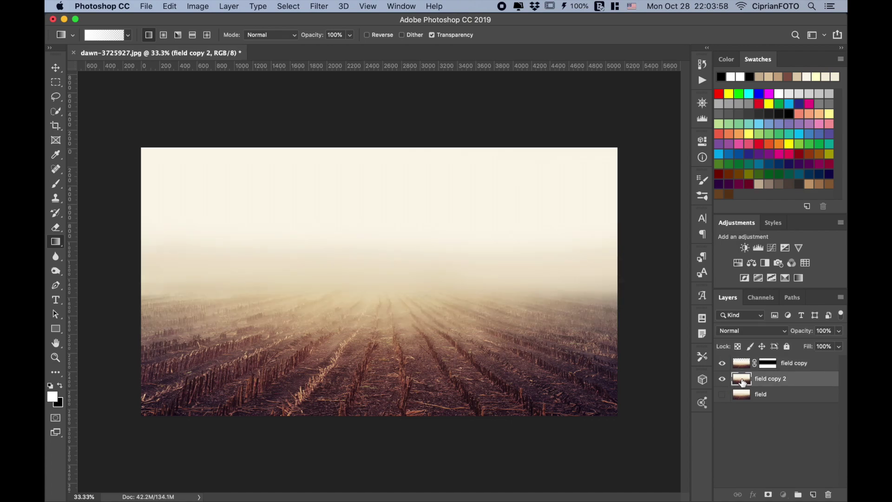
{"action": "left_click_drag", "start_coordinate": [742, 380], "coordinate": [740, 362]}
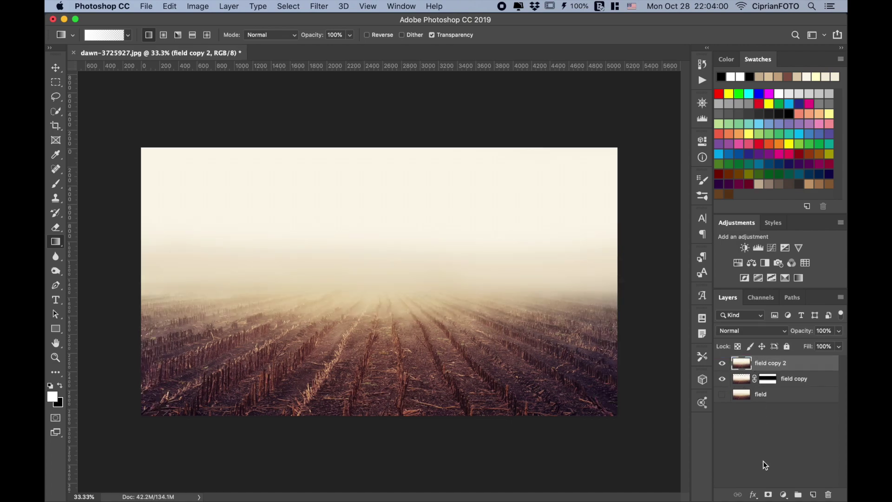
{"action": "left_click", "coordinate": [768, 495]}
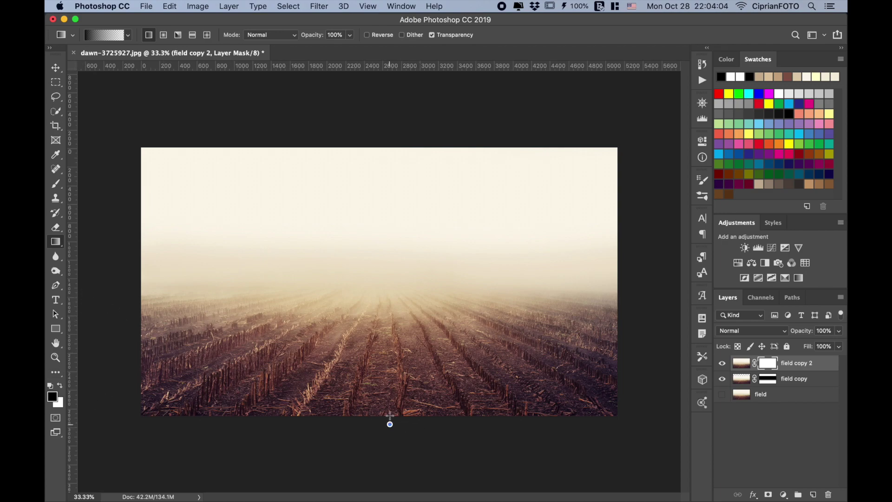
{"action": "left_click_drag", "start_coordinate": [389, 420], "coordinate": [386, 352]}
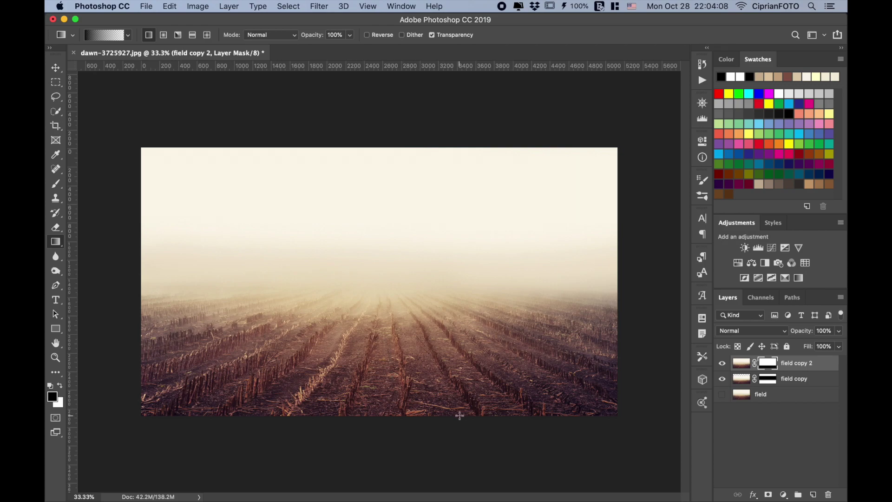
Delete the original field layer and fit the image to the window
{"action": "left_click", "coordinate": [740, 396]}
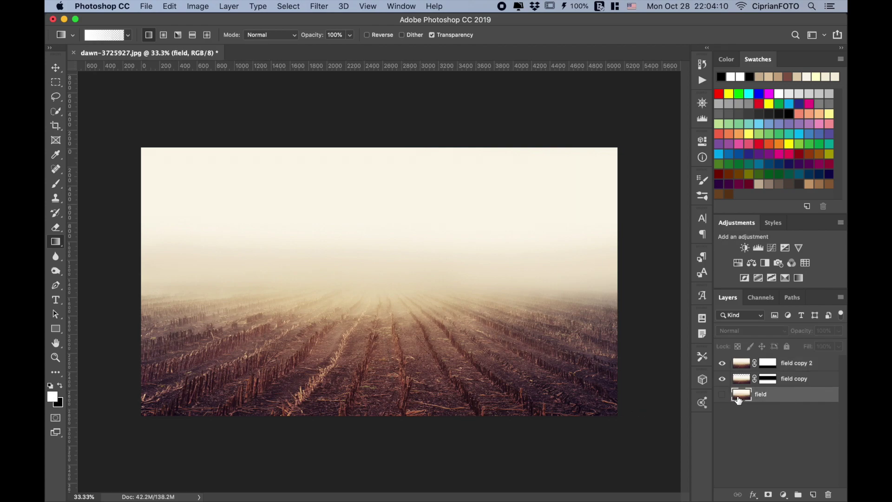
{"action": "key", "text": "Delete"}
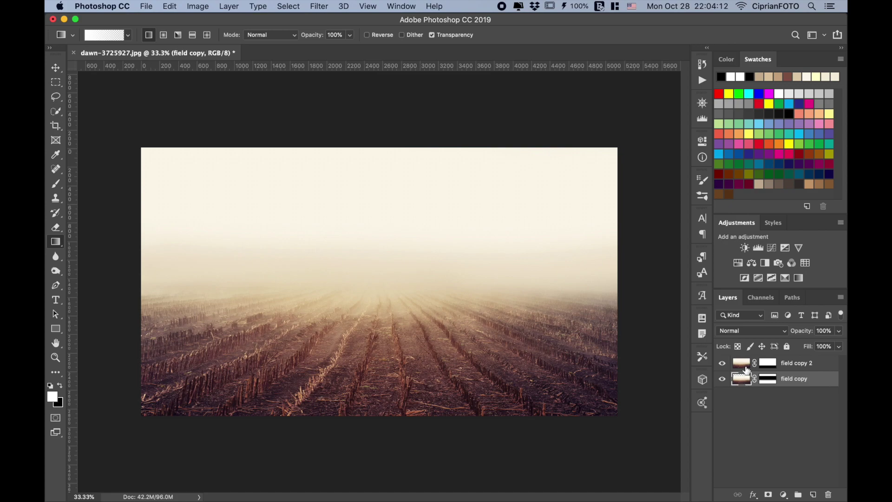
{"action": "left_click", "coordinate": [747, 370]}
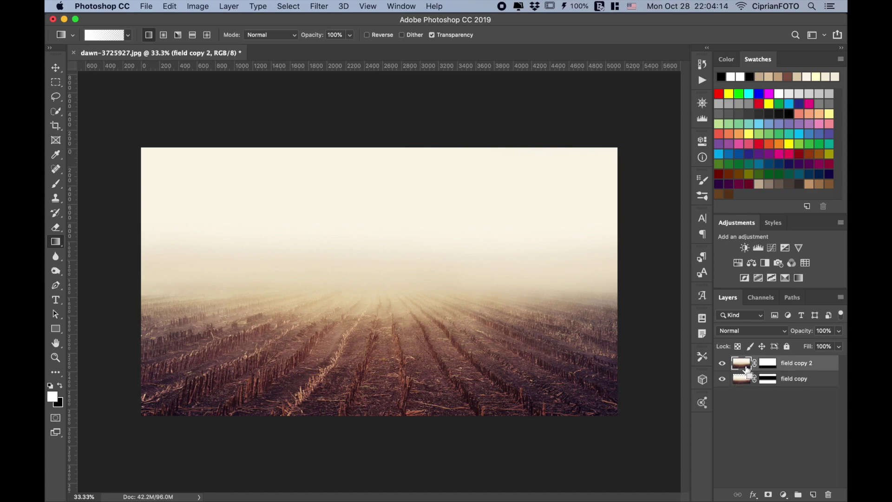
{"action": "key", "text": "ctrl+0"}
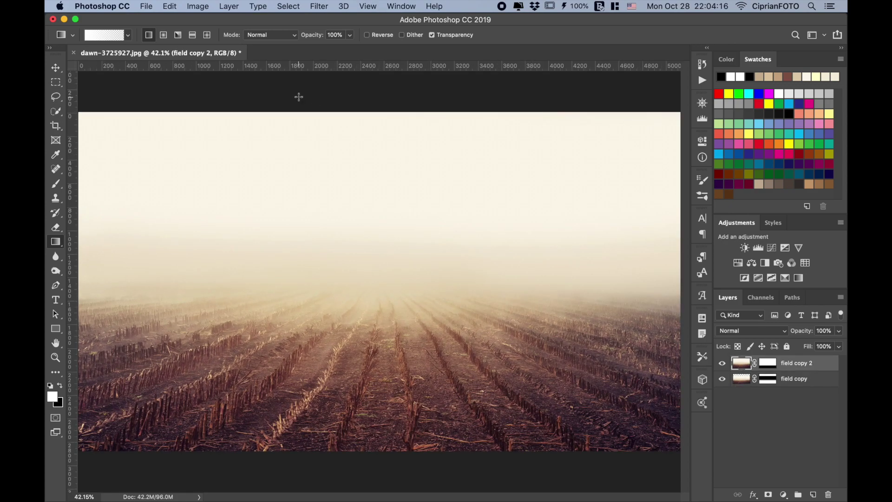
Open the cloud image and drag it into the dawn field document
{"action": "key", "text": "v"}
{"action": "right_click", "coordinate": [272, 54]}
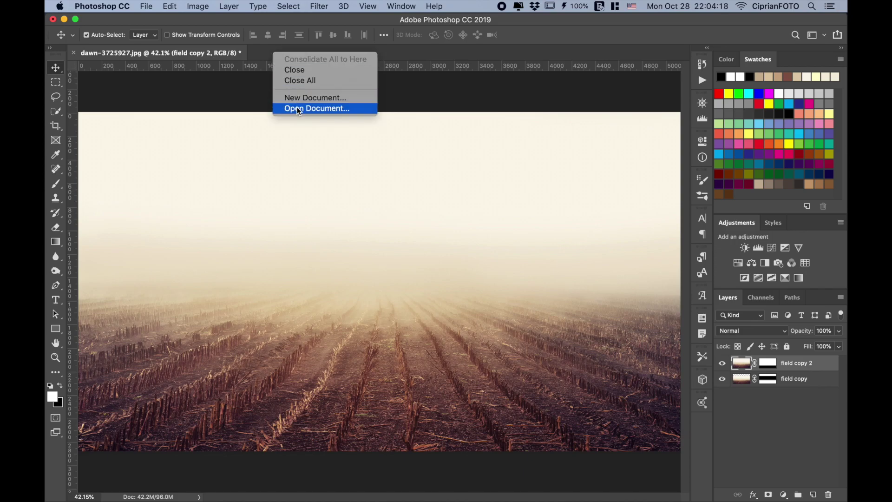
{"action": "left_click", "coordinate": [297, 107]}
{"action": "double_click", "coordinate": [286, 58]}
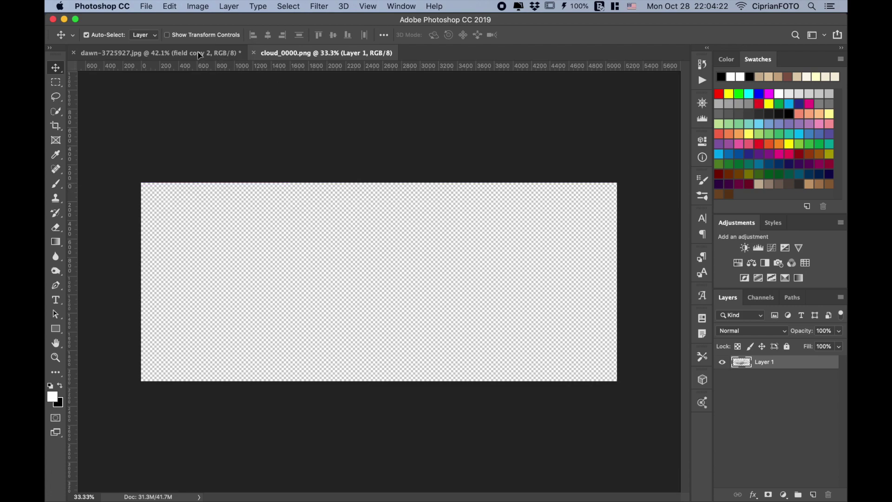
{"action": "left_click", "coordinate": [199, 54]}
{"action": "left_click_drag", "start_coordinate": [385, 305], "coordinate": [385, 306]}
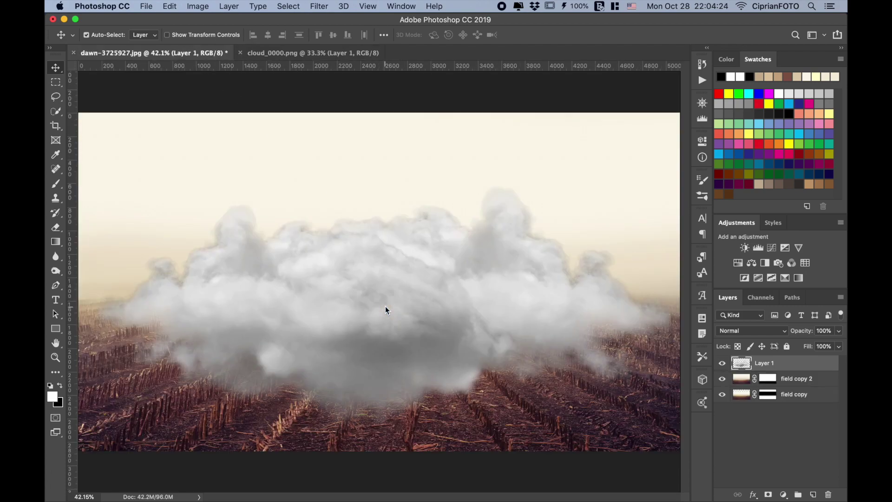
Rename the new layer cloud, scale it to about 50% and move it above the field
{"action": "double_click", "coordinate": [765, 364]}
{"action": "type", "text": "cloud"}
{"action": "key", "text": "Return"}
{"action": "key", "text": "ctrl+t"}
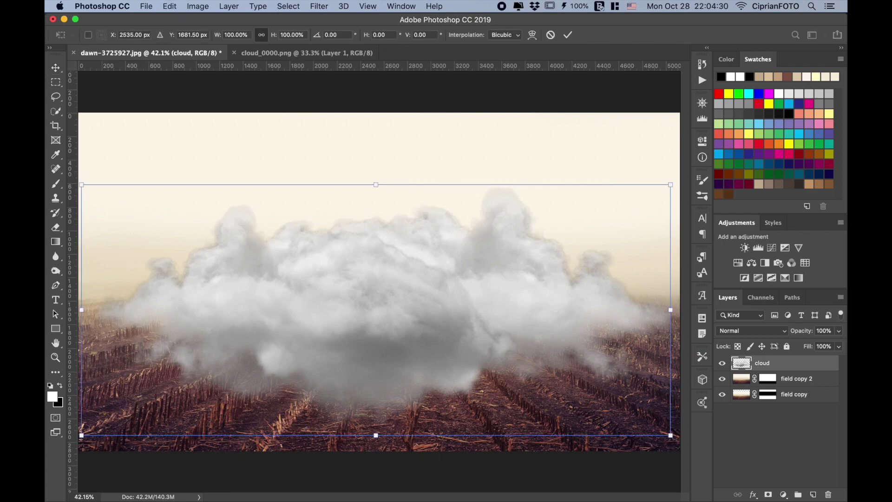
{"action": "left_click_drag", "start_coordinate": [670, 436], "coordinate": [537, 337]}
{"action": "left_click_drag", "start_coordinate": [386, 319], "coordinate": [388, 307]}
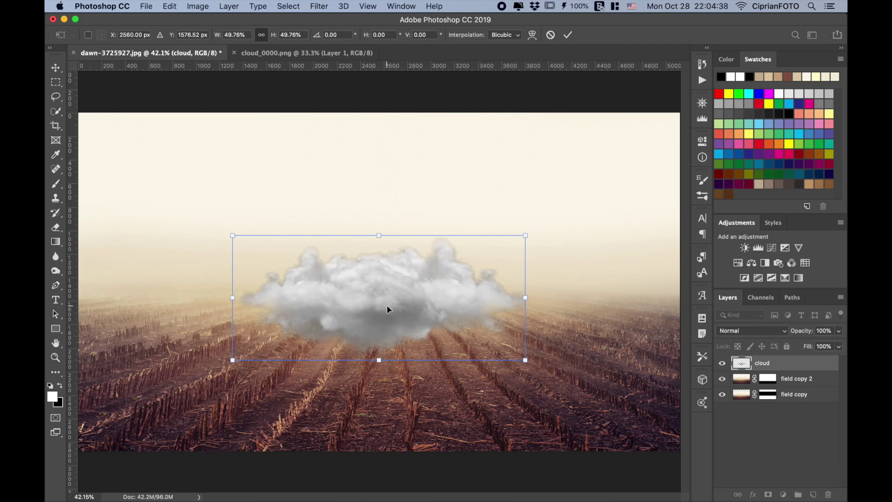
{"action": "key", "text": "Return"}
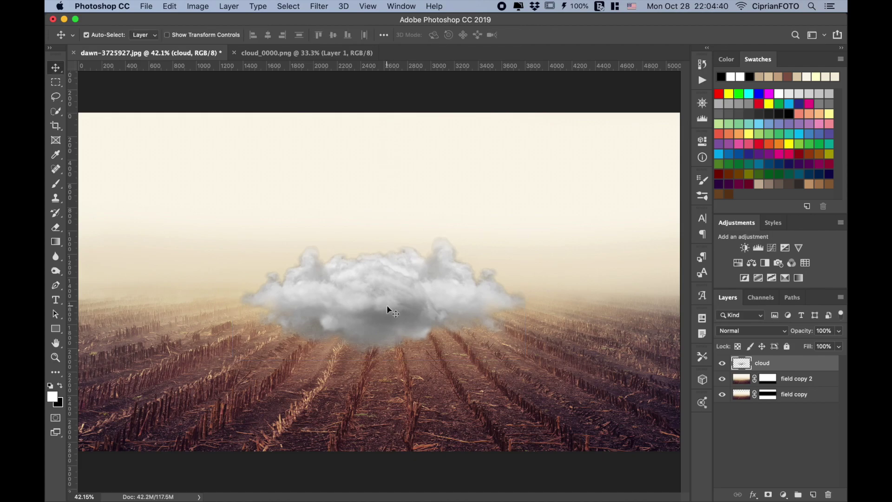
Add a Photo Filter clipped to the cloud with custom tan colour c9ab81 at 65% density
{"action": "left_click", "coordinate": [779, 263]}
{"action": "left_click", "coordinate": [607, 326]}
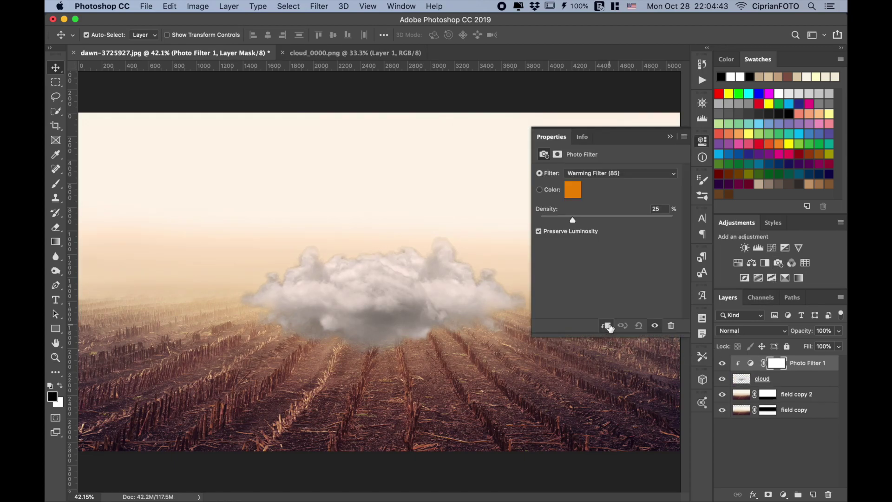
{"action": "left_click", "coordinate": [567, 195]}
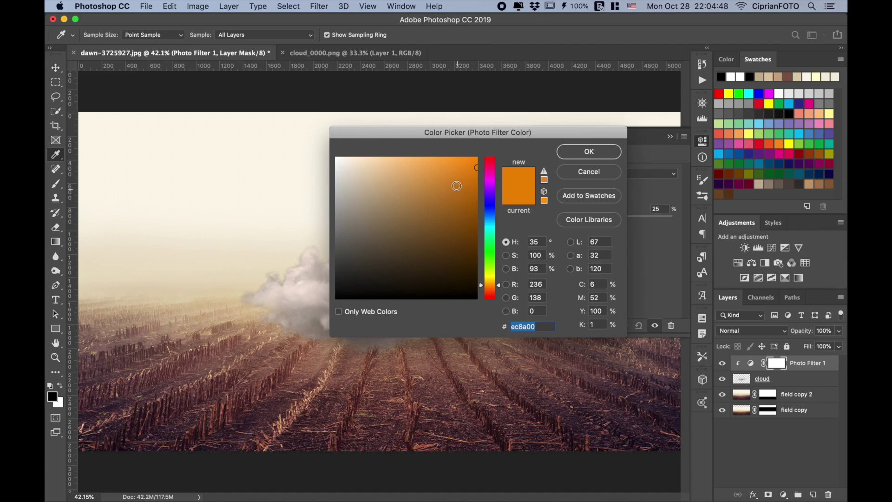
{"action": "left_click_drag", "start_coordinate": [471, 171], "coordinate": [386, 187]}
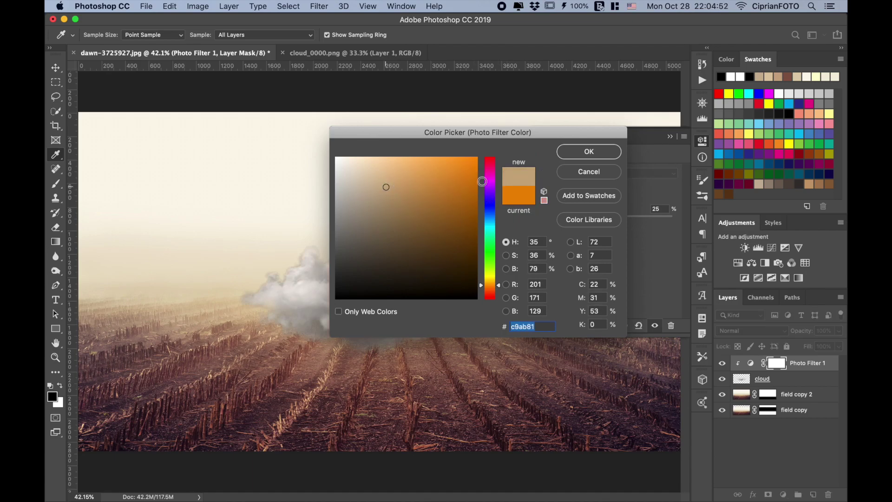
{"action": "left_click", "coordinate": [589, 152]}
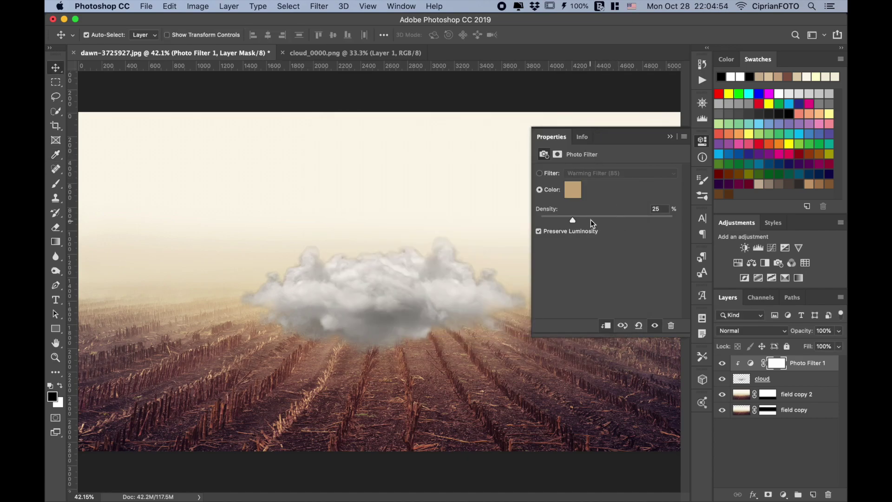
{"action": "left_click_drag", "start_coordinate": [591, 218], "coordinate": [627, 218]}
{"action": "left_click", "coordinate": [670, 137]}
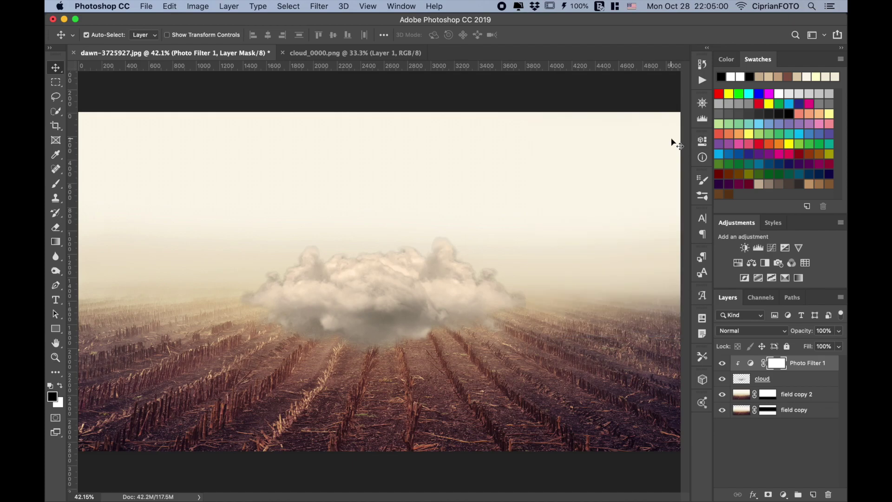
{"action": "left_click", "coordinate": [742, 380]}
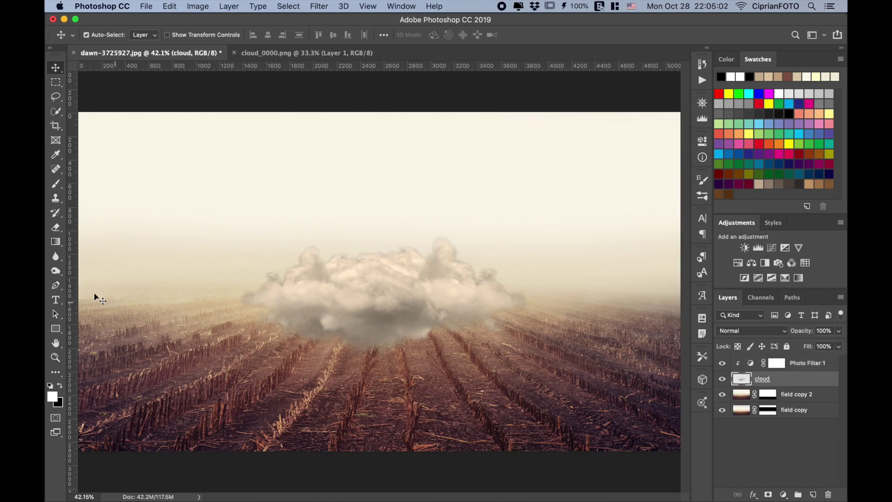
Burn the cloud's lower edge and underside with a 250 px brush
{"action": "left_click", "coordinate": [56, 271]}
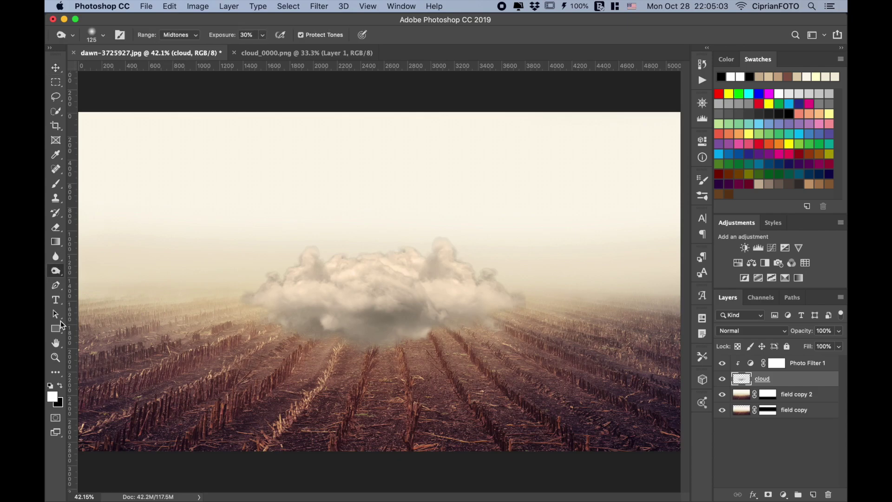
{"action": "left_click", "coordinate": [60, 386]}
{"action": "key", "text": "bracketright"}
{"action": "key", "text": "bracketright"}
{"action": "key", "text": "bracketright"}
{"action": "mouse_move", "coordinate": [478, 316]}
{"action": "left_mouse_down"}
{"action": "mouse_move", "coordinate": [365, 338]}
{"action": "mouse_move", "coordinate": [262, 322]}
{"action": "mouse_move", "coordinate": [537, 302]}
{"action": "left_mouse_up"}
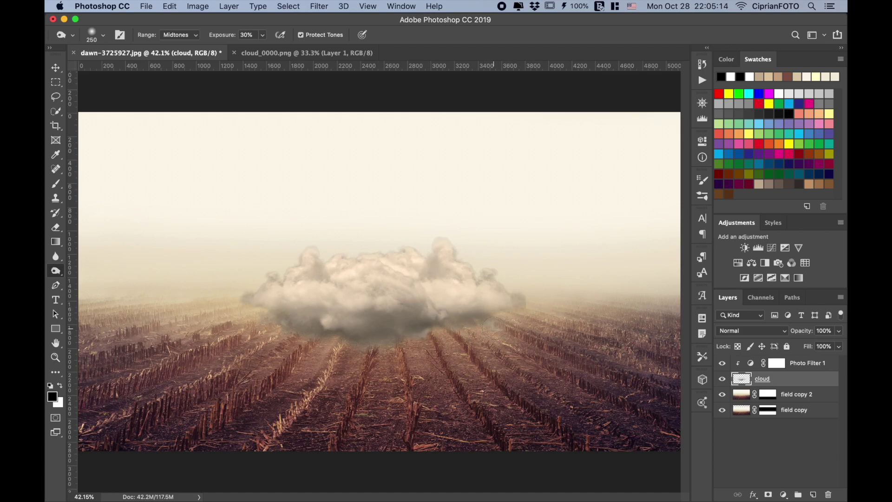
{"action": "mouse_move", "coordinate": [494, 328]}
{"action": "left_mouse_down"}
{"action": "mouse_move", "coordinate": [402, 342]}
{"action": "mouse_move", "coordinate": [300, 329]}
{"action": "mouse_move", "coordinate": [274, 316]}
{"action": "left_mouse_up"}
{"action": "key", "text": "v"}
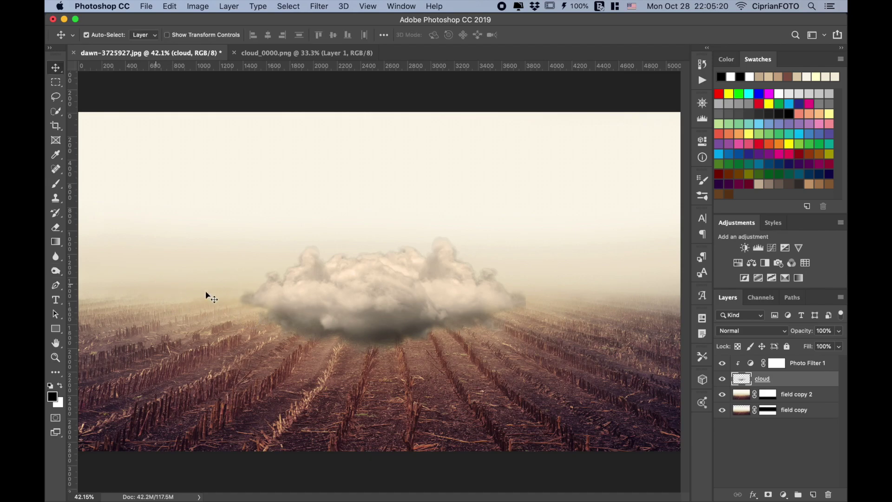
Add a Drop Shadow layer style to the cloud
{"action": "double_click", "coordinate": [744, 382]}
{"action": "left_click", "coordinate": [447, 367]}
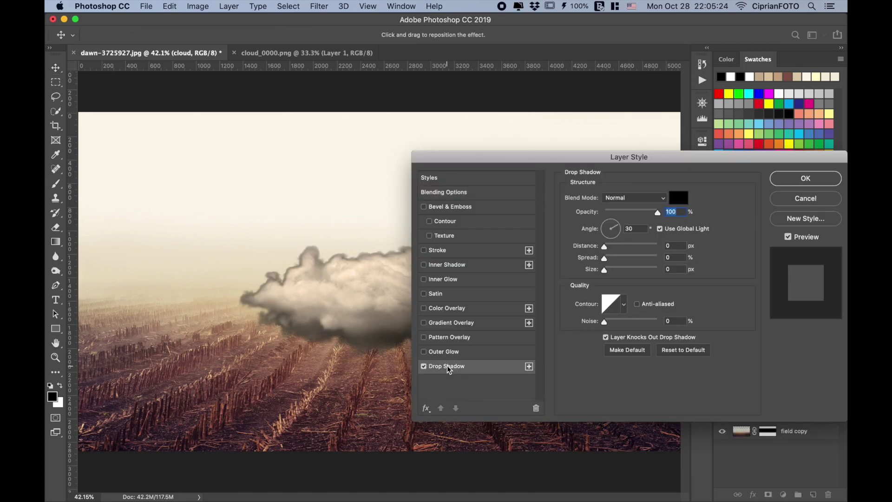
{"action": "left_click", "coordinate": [813, 183]}
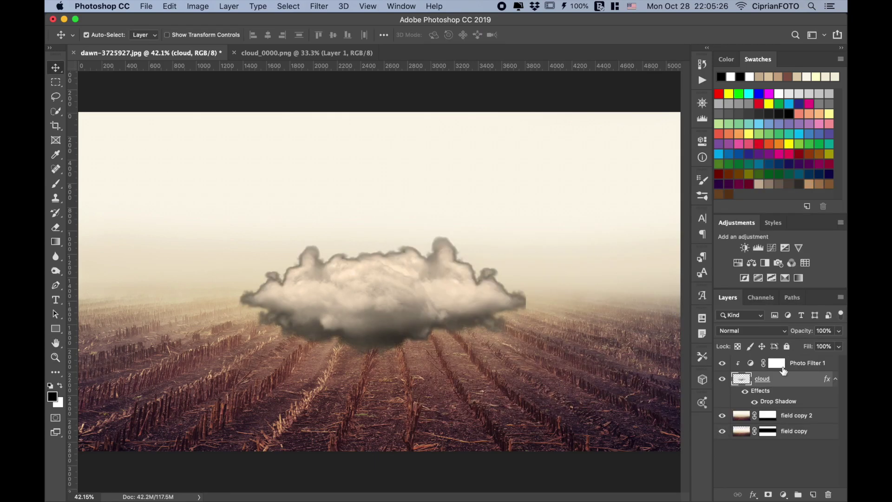
Convert the drop shadow into its own cloud's Drop Shadow layer and Free Transform it
{"action": "right_click", "coordinate": [784, 403]}
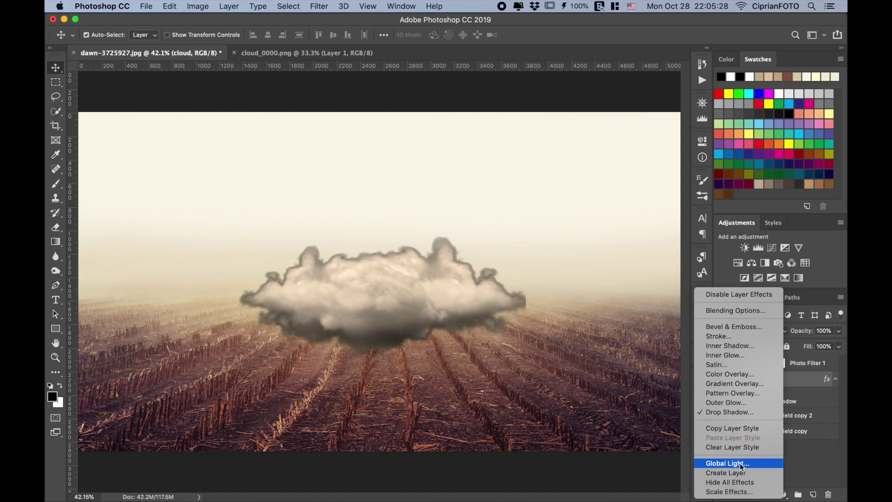
{"action": "left_click", "coordinate": [724, 471]}
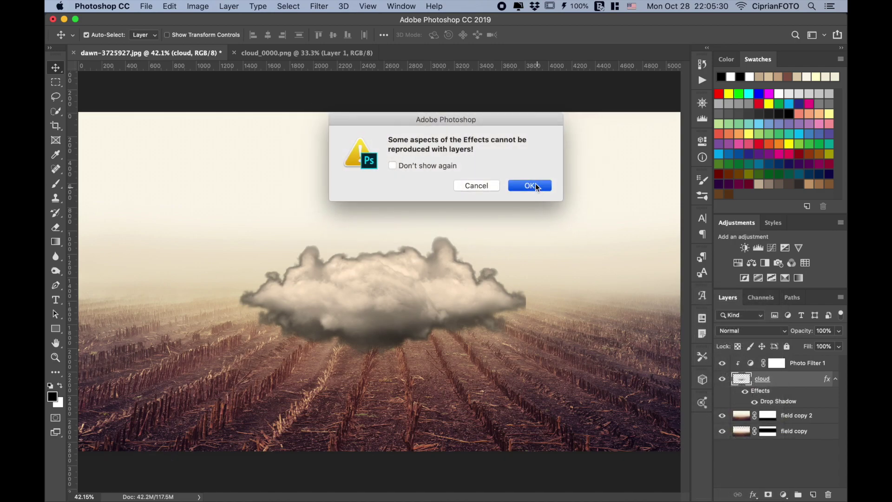
{"action": "left_click", "coordinate": [536, 183]}
{"action": "left_click", "coordinate": [741, 400]}
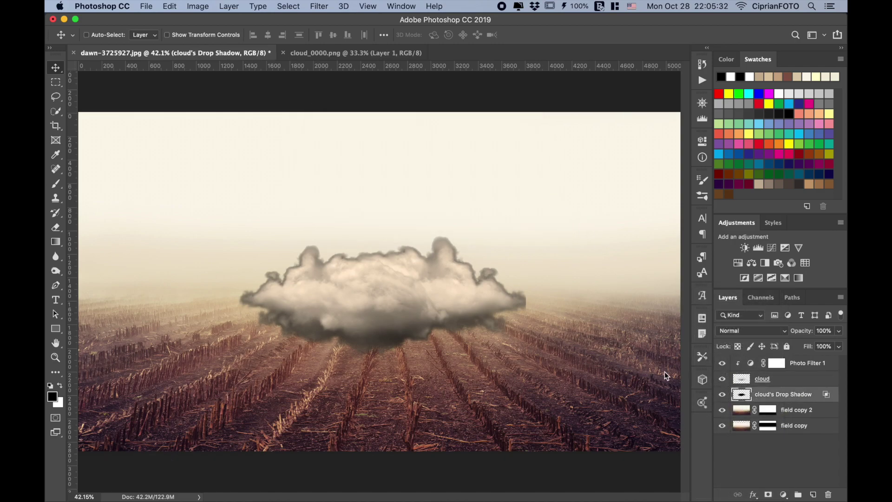
{"action": "key", "text": "ctrl+t"}
Flip the cloud's shadow vertically and move it down onto the field
{"action": "right_click", "coordinate": [389, 308]}
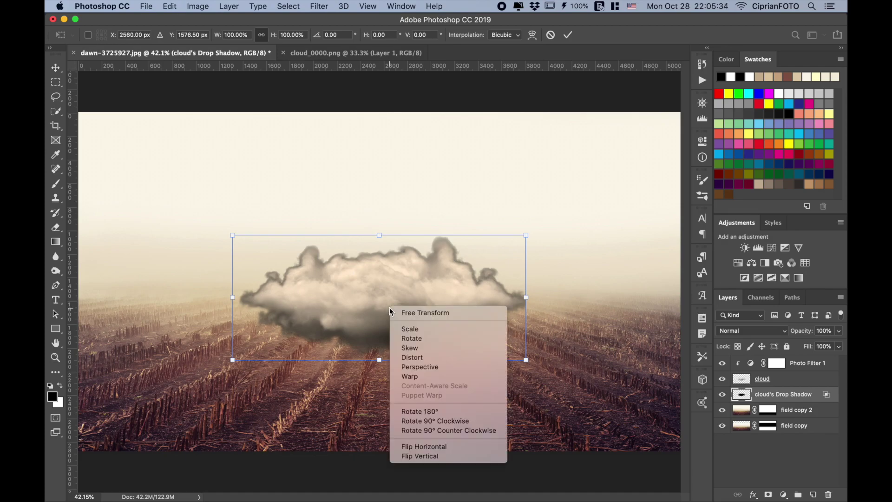
{"action": "left_click", "coordinate": [432, 456]}
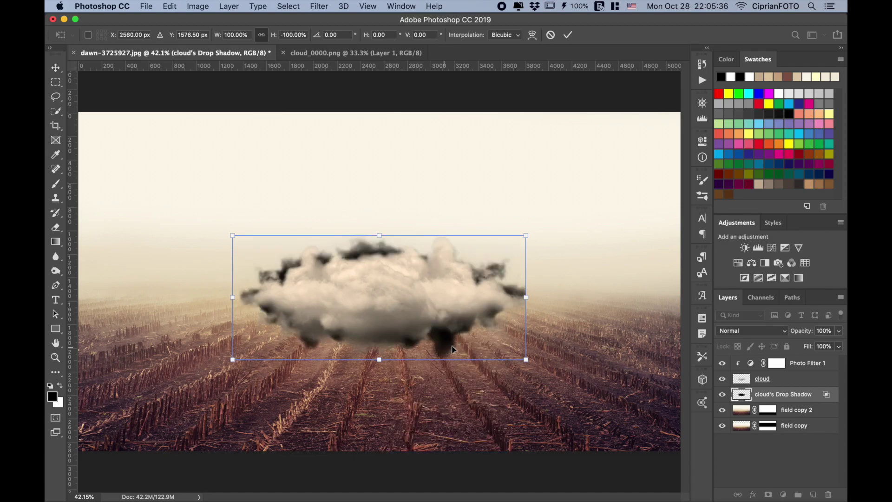
{"action": "left_click_drag", "start_coordinate": [448, 344], "coordinate": [445, 434]}
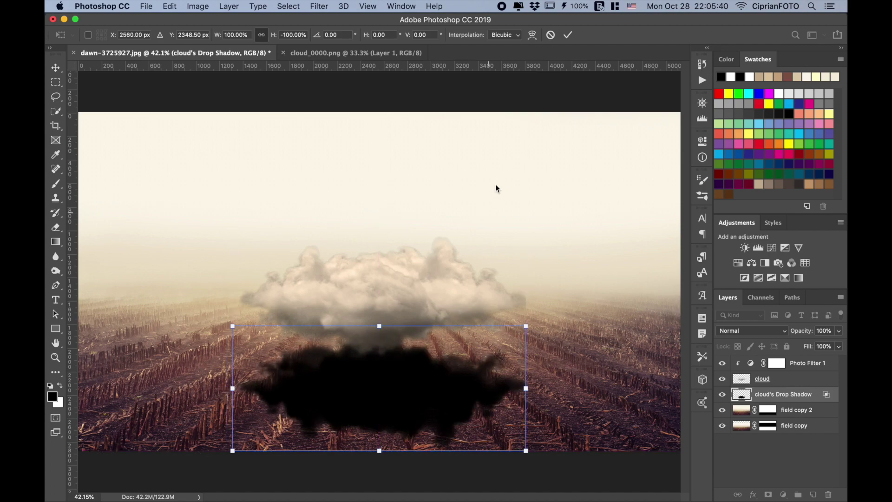
{"action": "left_click", "coordinate": [568, 35]}
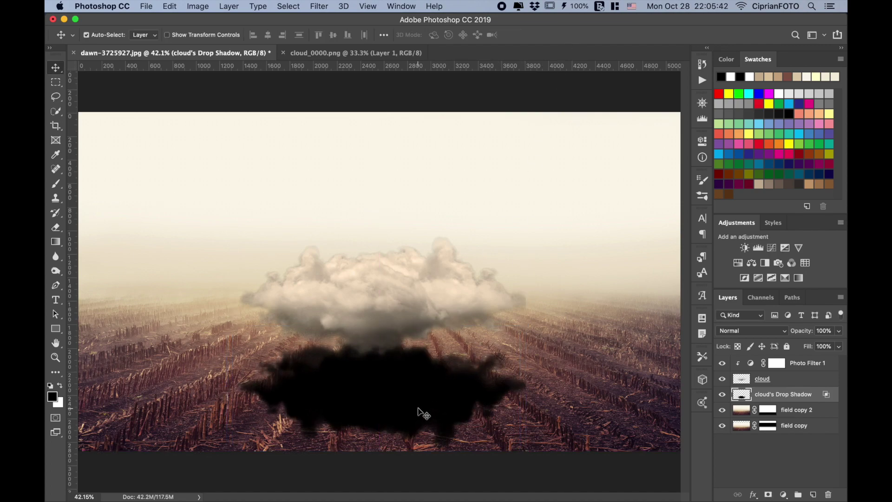
Scale the shadow to about 89%, nudge it lower, and set its layer fill to 50%
{"action": "key", "text": "ctrl+t"}
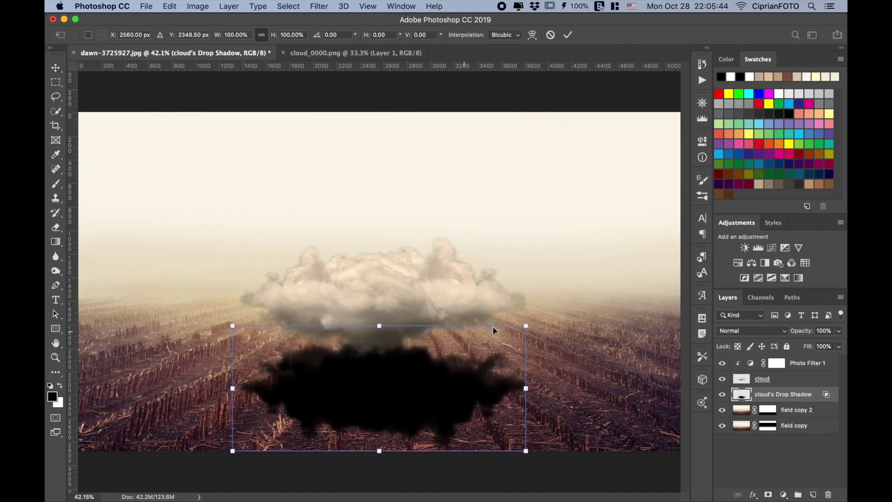
{"action": "left_click_drag", "start_coordinate": [380, 326], "coordinate": [380, 340]}
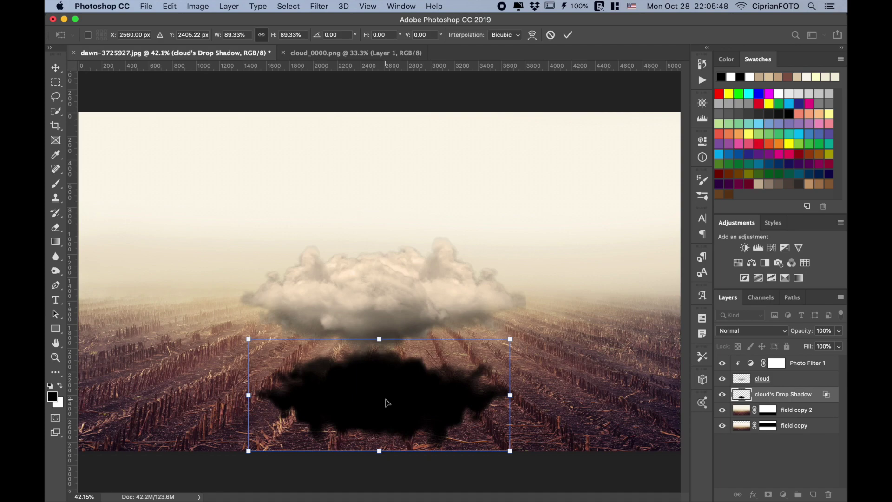
{"action": "left_click_drag", "start_coordinate": [385, 400], "coordinate": [385, 401]}
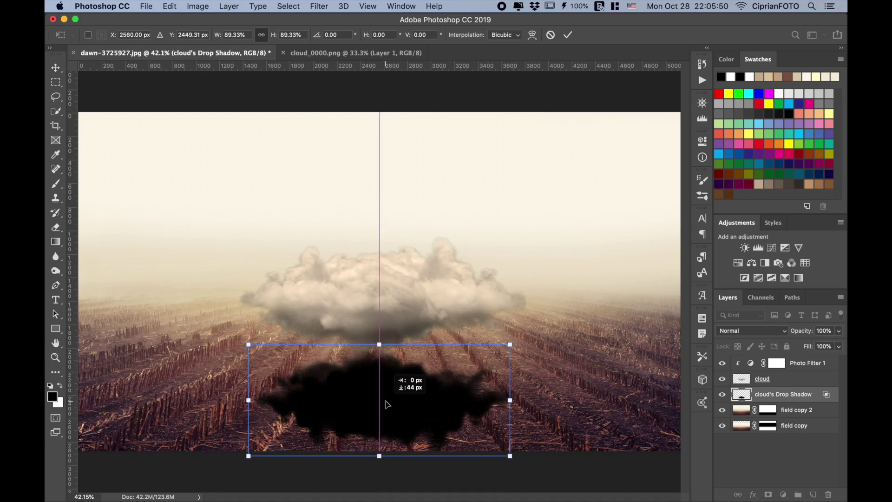
{"action": "key", "text": "Return"}
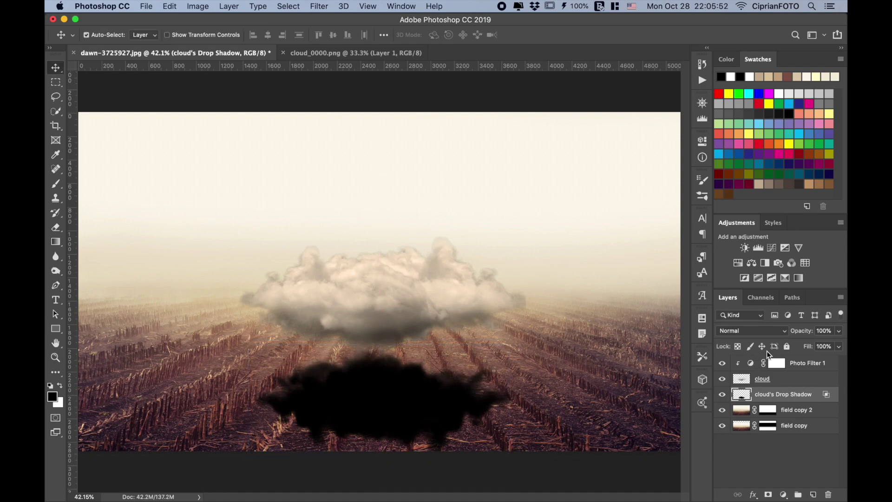
{"action": "left_click", "coordinate": [818, 347]}
{"action": "type", "text": "50"}
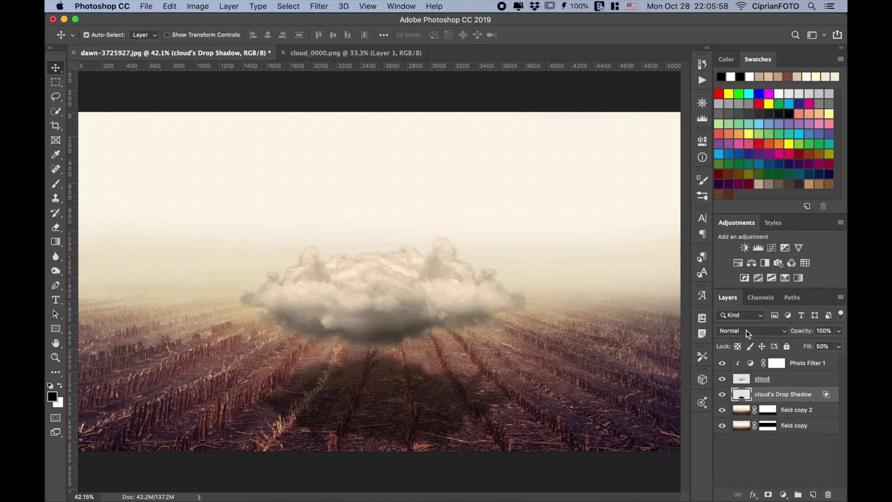
{"action": "left_click", "coordinate": [319, 6]}
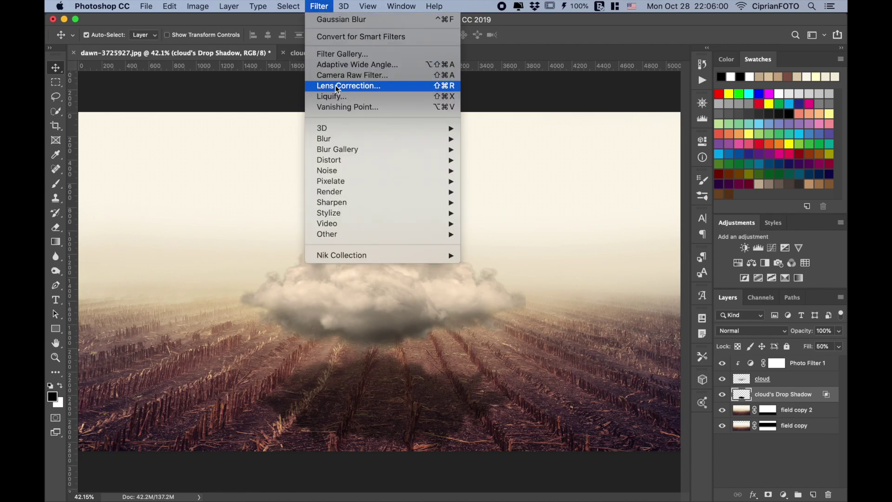
{"action": "mouse_move", "coordinate": [323, 139]}
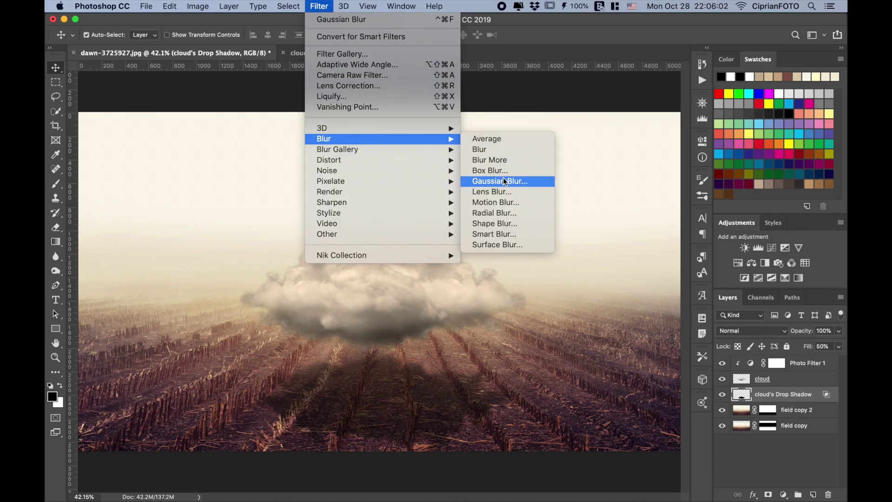
Apply a 24.7 px Gaussian Blur to the cloud's Drop Shadow layer
{"action": "left_click", "coordinate": [504, 181]}
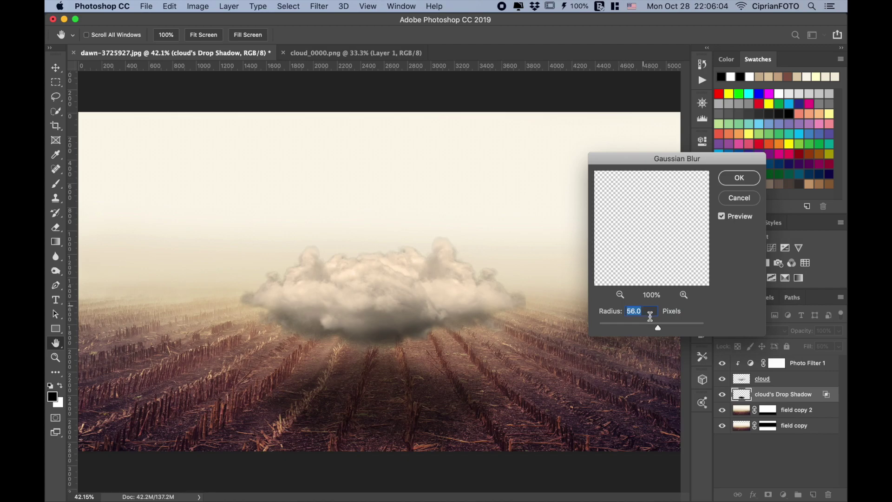
{"action": "left_click_drag", "start_coordinate": [658, 328], "coordinate": [647, 329]}
{"action": "left_click", "coordinate": [746, 179]}
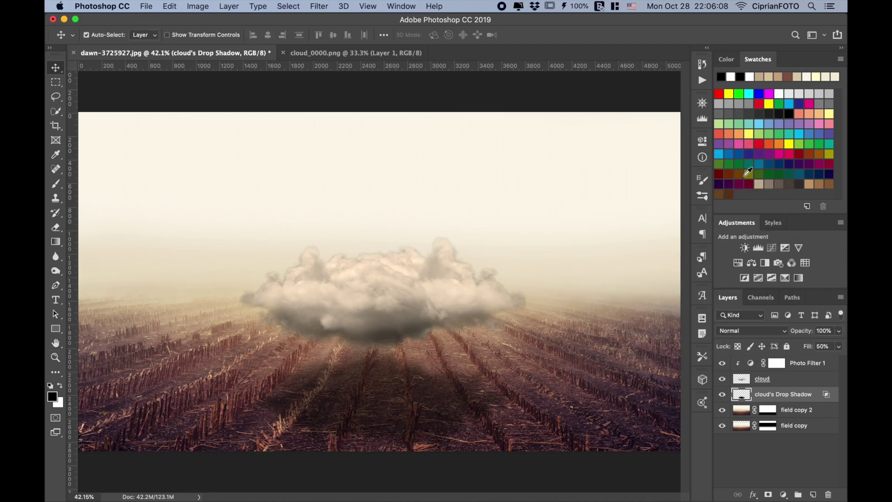
{"action": "left_click", "coordinate": [751, 367]}
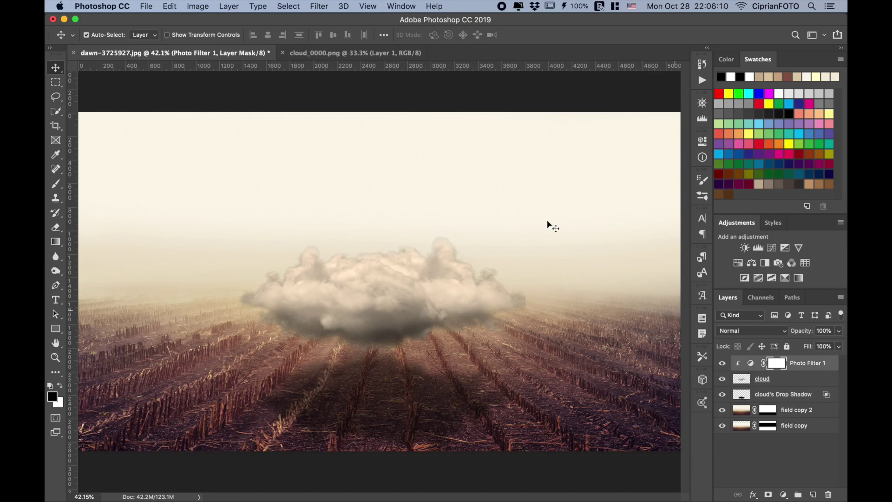
Close the cloud image and open house cut out_0000.psd
{"action": "left_click", "coordinate": [283, 53]}
{"action": "right_click", "coordinate": [329, 52]}
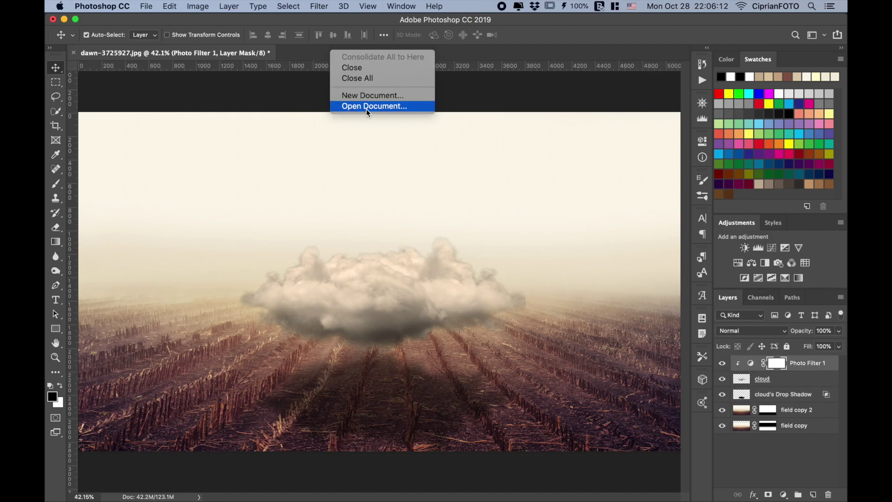
{"action": "left_click", "coordinate": [367, 107]}
{"action": "left_click", "coordinate": [345, 63]}
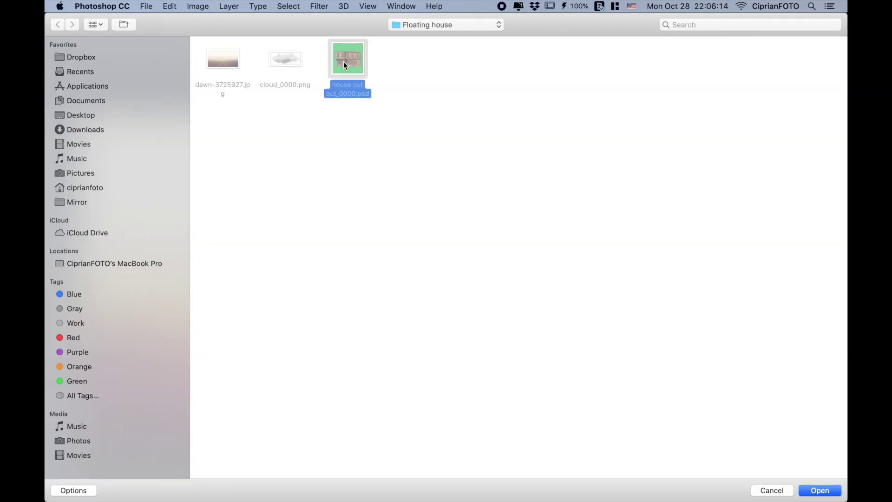
{"action": "double_click", "coordinate": [344, 63]}
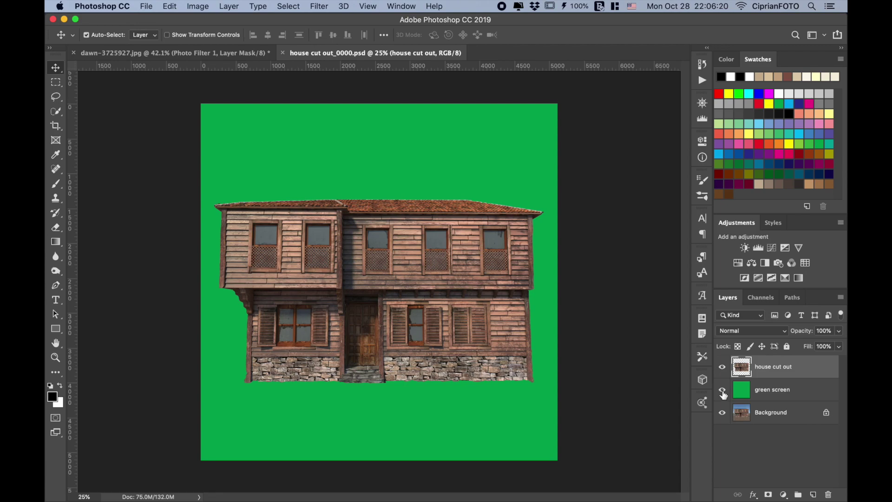
Check the house against its green screen layer, then drag the house toward the field document
{"action": "left_click", "coordinate": [723, 391]}
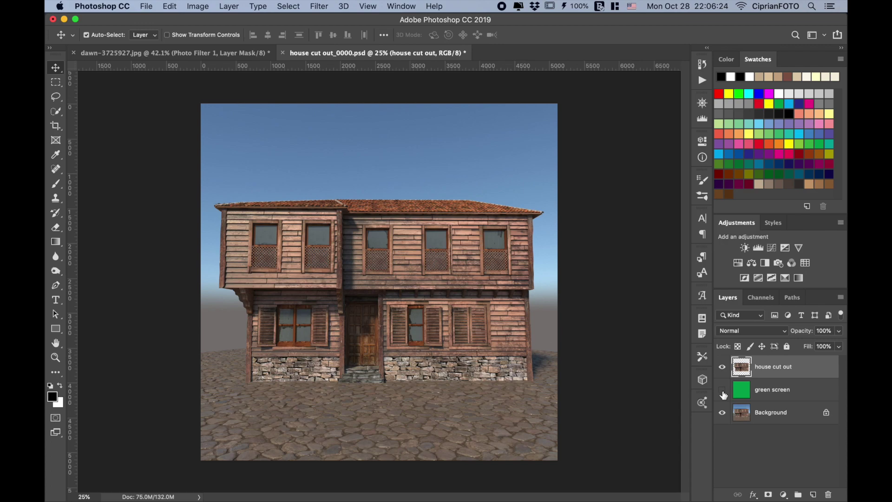
{"action": "left_click", "coordinate": [723, 391]}
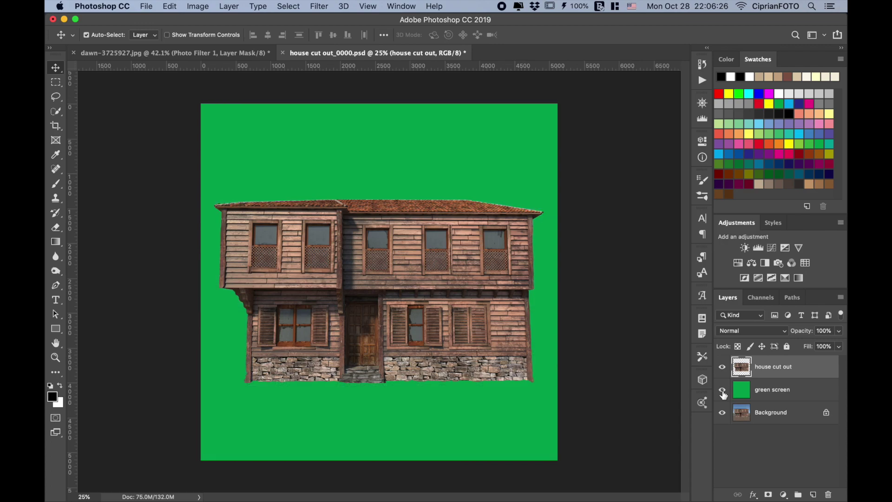
{"action": "mouse_move", "coordinate": [324, 233]}
{"action": "left_mouse_down"}
{"action": "mouse_move", "coordinate": [242, 146]}
{"action": "mouse_move", "coordinate": [207, 55]}
{"action": "mouse_move", "coordinate": [272, 139]}
{"action": "left_mouse_up"}
Drop the house into the dawn field scene, scale it to about 37%, and set it on the cloud
{"action": "left_click_drag", "start_coordinate": [388, 239], "coordinate": [381, 288]}
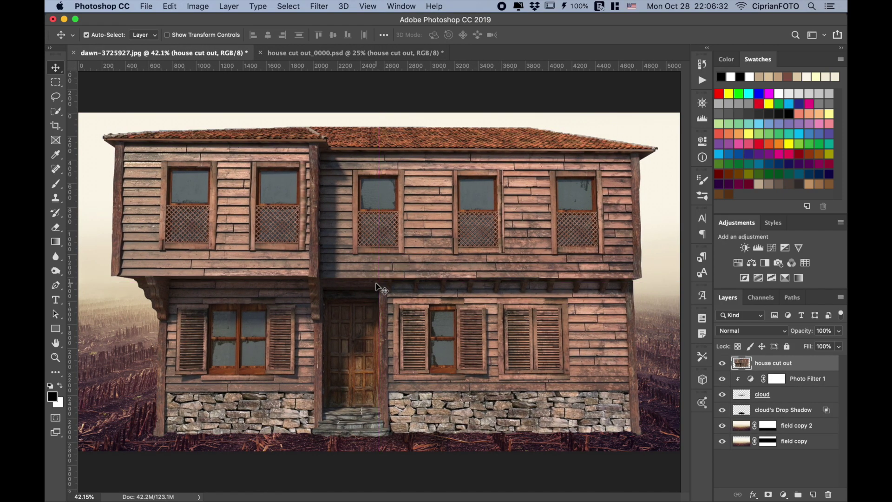
{"action": "key", "text": "ctrl+t"}
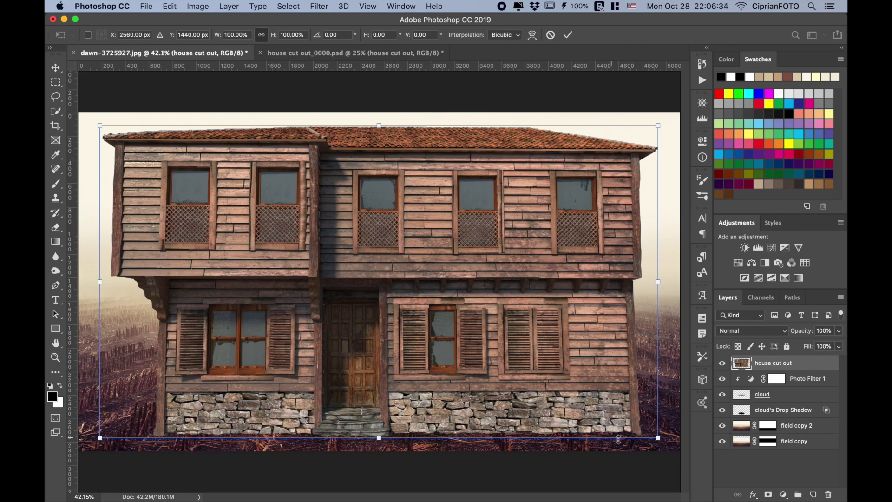
{"action": "left_click_drag", "start_coordinate": [657, 438], "coordinate": [517, 261]}
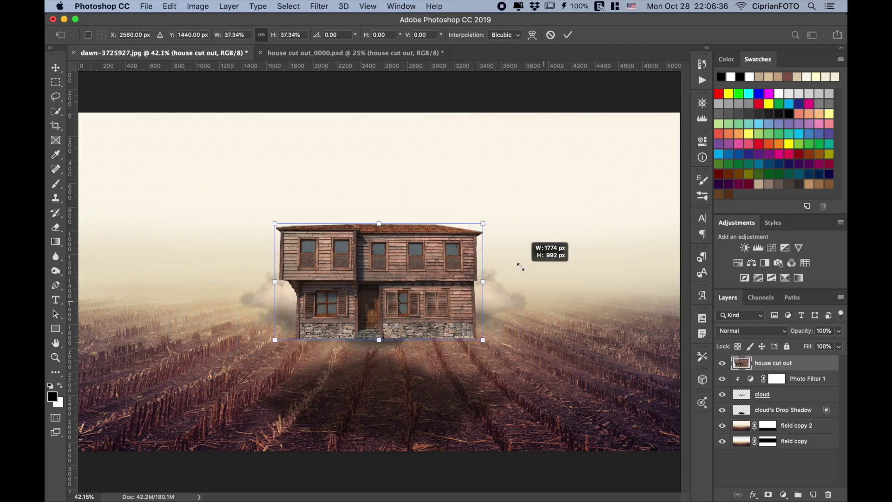
{"action": "left_click_drag", "start_coordinate": [398, 288], "coordinate": [388, 240]}
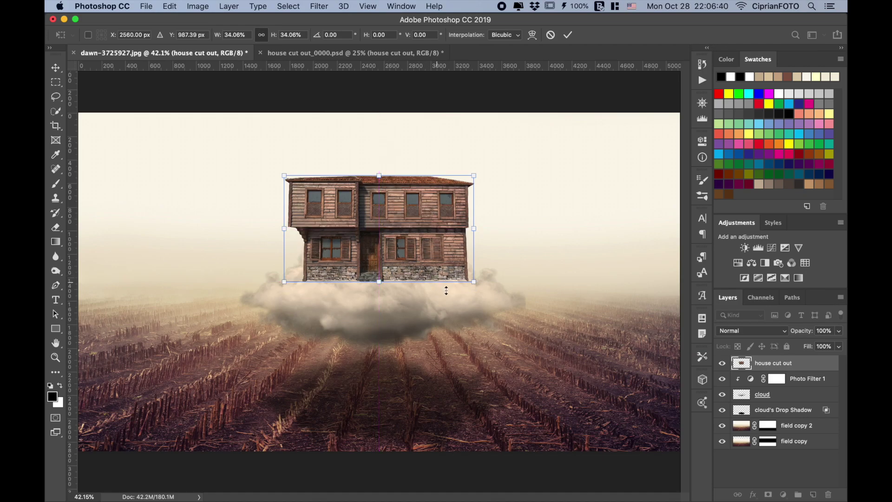
{"action": "left_click_drag", "start_coordinate": [474, 288], "coordinate": [485, 287]}
{"action": "left_click_drag", "start_coordinate": [402, 264], "coordinate": [402, 270]}
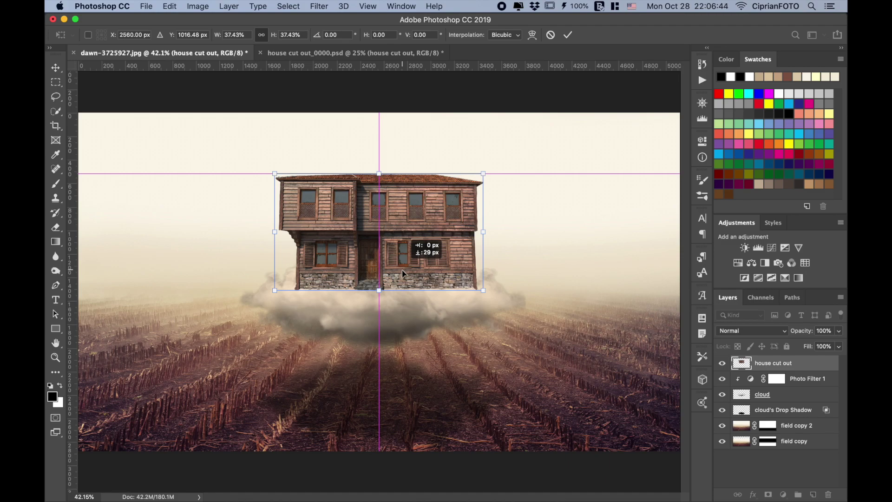
{"action": "left_click_drag", "start_coordinate": [403, 275], "coordinate": [402, 275]}
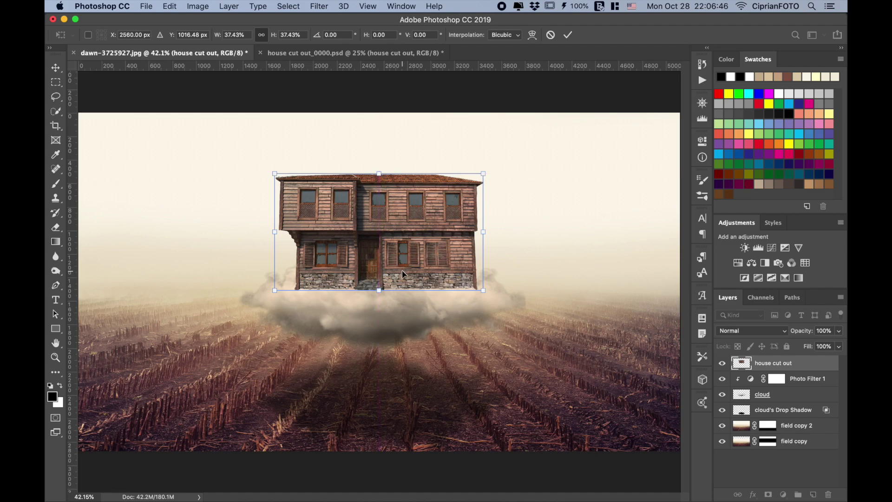
{"action": "key", "text": "Return"}
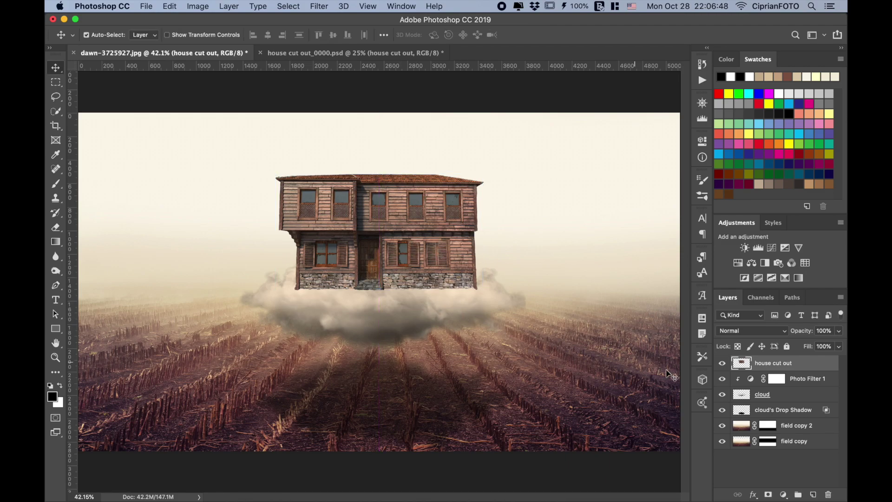
Mask the house cut out layer and paint out its stone base with a 250 px low-opacity black brush
{"action": "left_click", "coordinate": [768, 495]}
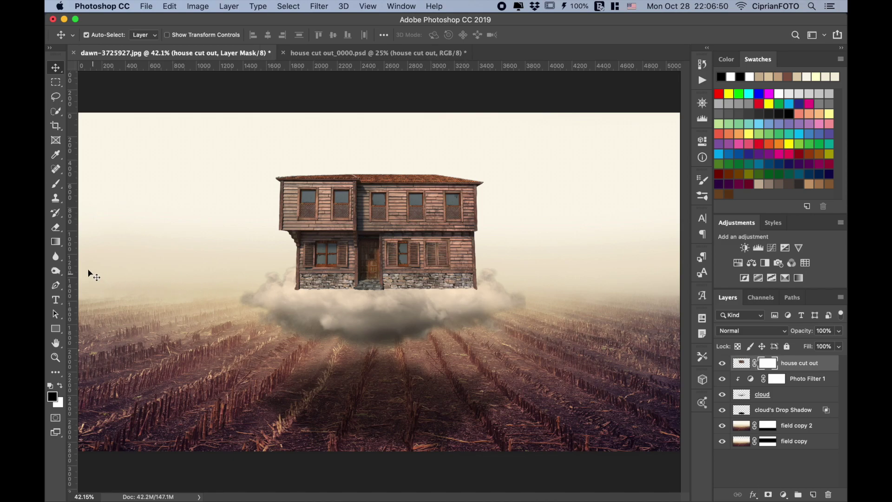
{"action": "left_click", "coordinate": [55, 184]}
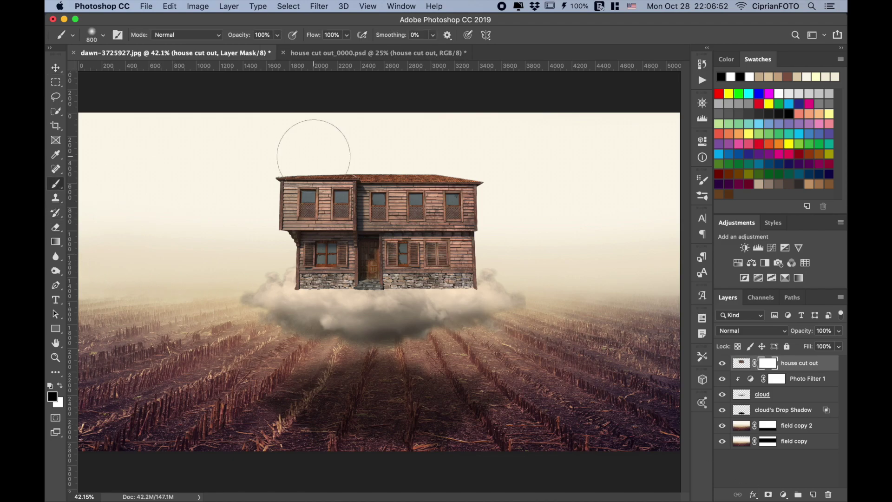
{"action": "key", "text": "bracketleft"}
{"action": "key", "text": "bracketleft"}
{"action": "key", "text": "bracketleft"}
{"action": "key", "text": "bracketleft"}
{"action": "left_click_drag", "start_coordinate": [473, 296], "coordinate": [292, 293]}
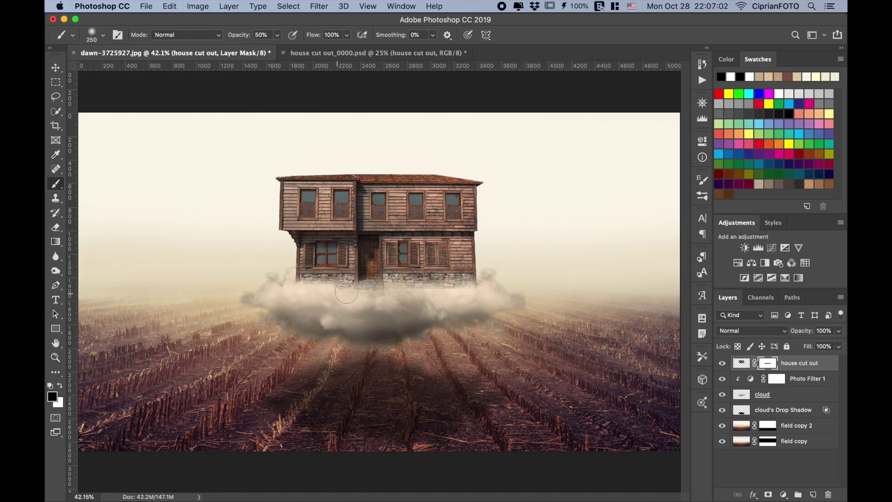
{"action": "mouse_move", "coordinate": [293, 294]}
{"action": "left_mouse_down"}
{"action": "mouse_move", "coordinate": [471, 293]}
{"action": "mouse_move", "coordinate": [372, 305]}
{"action": "mouse_move", "coordinate": [400, 299]}
{"action": "left_mouse_up"}
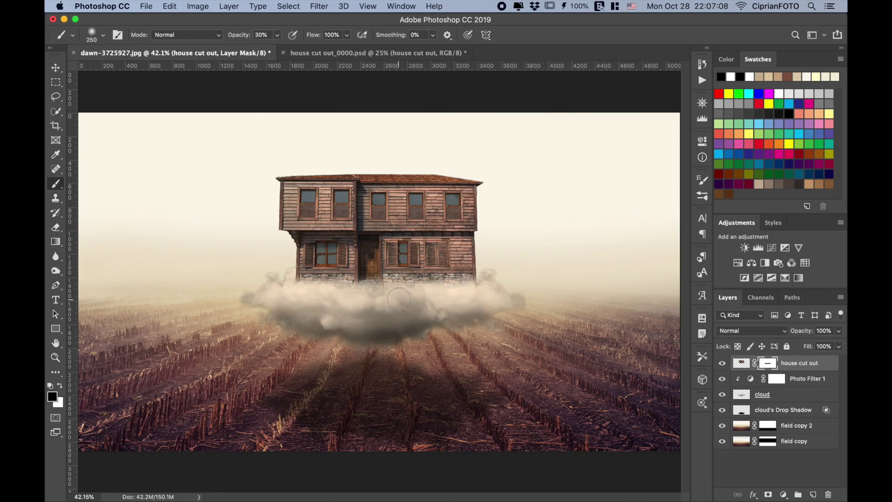
{"action": "mouse_move", "coordinate": [399, 299]}
{"action": "left_mouse_down"}
{"action": "mouse_move", "coordinate": [332, 290]}
{"action": "mouse_move", "coordinate": [439, 291]}
{"action": "left_mouse_up"}
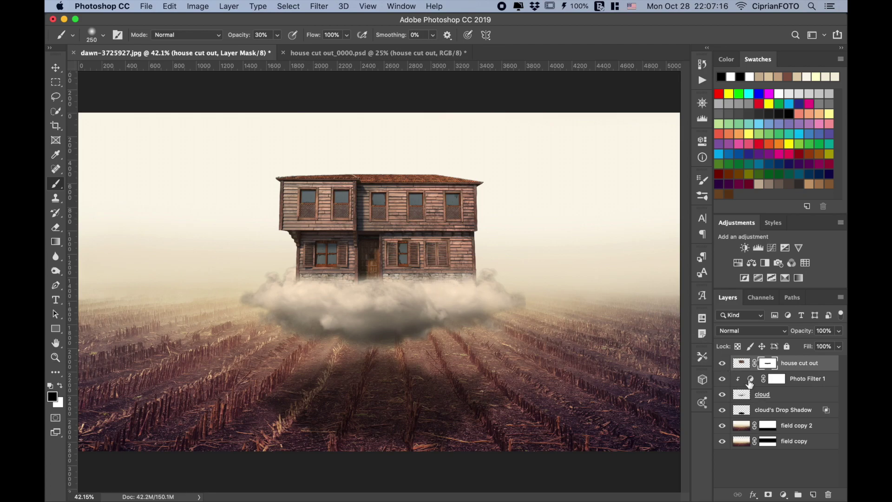
Clip a duplicate of Photo Filter 1 to the house cut out layer
{"action": "left_click", "coordinate": [750, 382]}
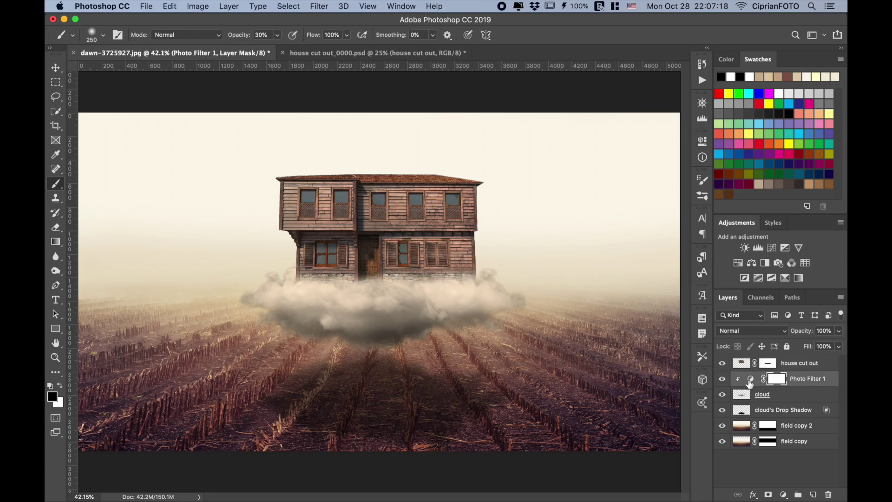
{"action": "left_click_drag", "start_coordinate": [750, 383], "coordinate": [744, 368], "text": "alt"}
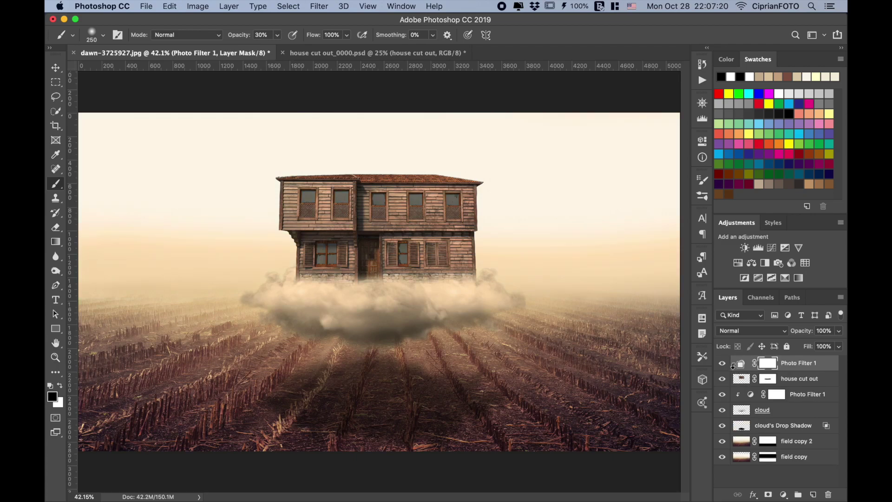
{"action": "left_click", "coordinate": [733, 371], "text": "alt"}
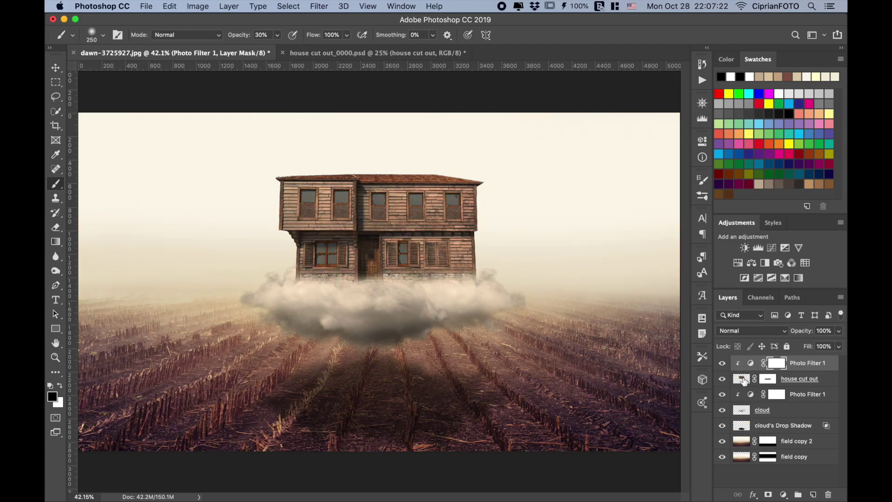
{"action": "left_click", "coordinate": [742, 379]}
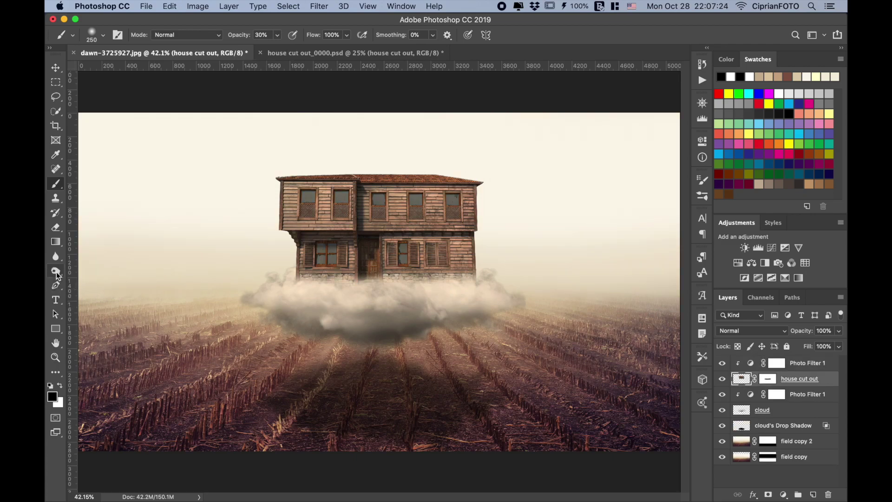
Burn the house's upper and lower windows darker with the Burn tool
{"action": "left_click", "coordinate": [56, 271]}
{"action": "left_click_drag", "start_coordinate": [345, 198], "coordinate": [307, 198]}
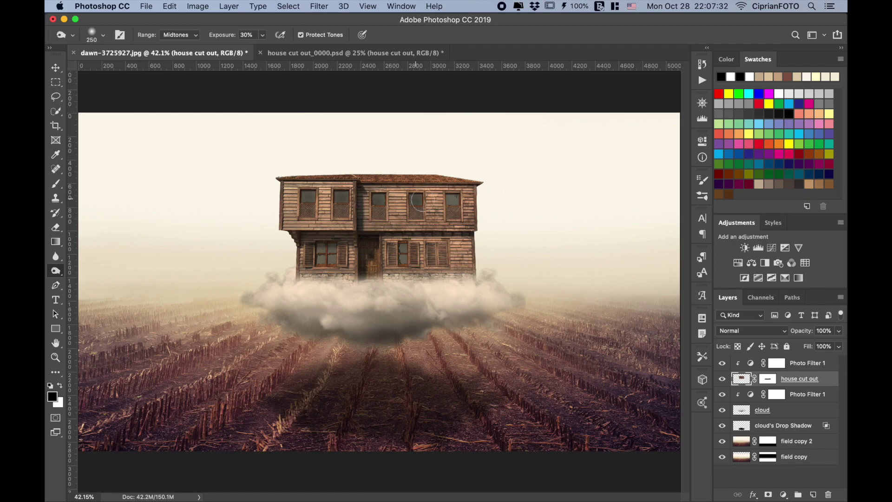
{"action": "left_click_drag", "start_coordinate": [450, 200], "coordinate": [454, 203]}
{"action": "key", "text": "bracketleft"}
{"action": "key", "text": "bracketleft"}
{"action": "key", "text": "bracketleft"}
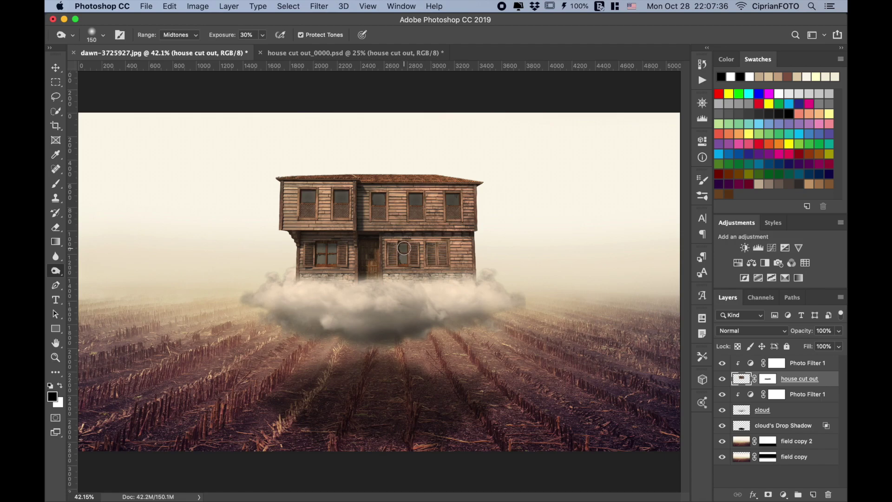
{"action": "left_click_drag", "start_coordinate": [404, 248], "coordinate": [402, 260]}
{"action": "mouse_move", "coordinate": [338, 253]}
{"action": "left_mouse_down"}
{"action": "mouse_move", "coordinate": [322, 250]}
{"action": "mouse_move", "coordinate": [331, 259]}
{"action": "mouse_move", "coordinate": [375, 248]}
{"action": "mouse_move", "coordinate": [362, 268]}
{"action": "mouse_move", "coordinate": [288, 254]}
{"action": "mouse_move", "coordinate": [318, 255]}
{"action": "left_mouse_up"}
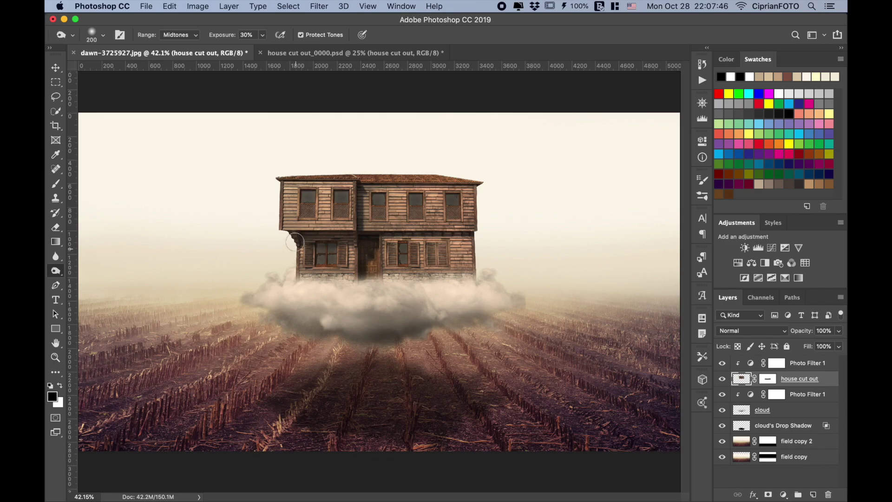
Burn the house's left edge, base and right wall with a 200 px brush
{"action": "key", "text": "bracketright"}
{"action": "key", "text": "bracketright"}
{"action": "left_click_drag", "start_coordinate": [287, 179], "coordinate": [283, 228]}
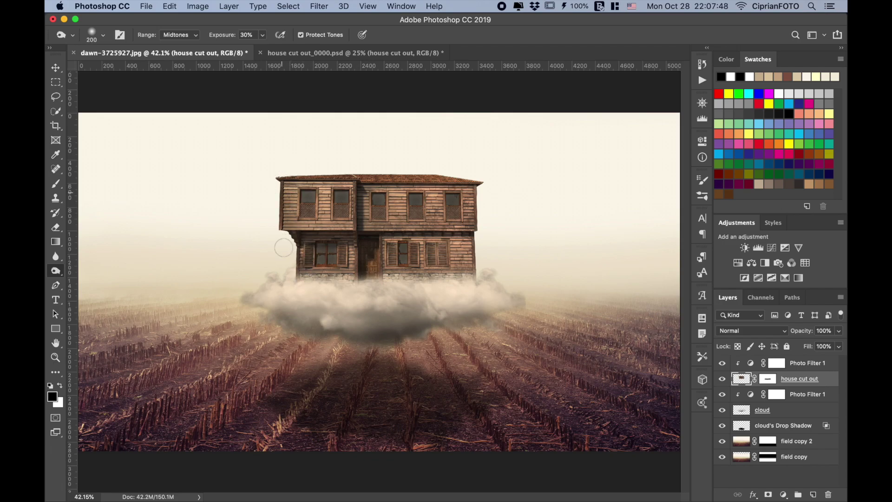
{"action": "left_click_drag", "start_coordinate": [313, 275], "coordinate": [408, 285]}
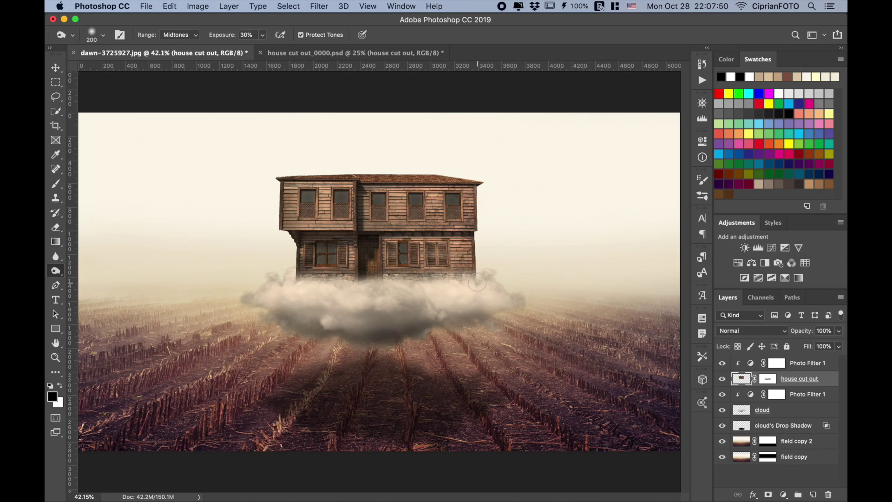
{"action": "mouse_move", "coordinate": [464, 240]}
{"action": "left_mouse_down"}
{"action": "mouse_move", "coordinate": [474, 181]}
{"action": "mouse_move", "coordinate": [432, 184]}
{"action": "mouse_move", "coordinate": [471, 203]}
{"action": "mouse_move", "coordinate": [386, 296]}
{"action": "mouse_move", "coordinate": [374, 262]}
{"action": "mouse_move", "coordinate": [374, 277]}
{"action": "mouse_move", "coordinate": [286, 292]}
{"action": "left_mouse_up"}
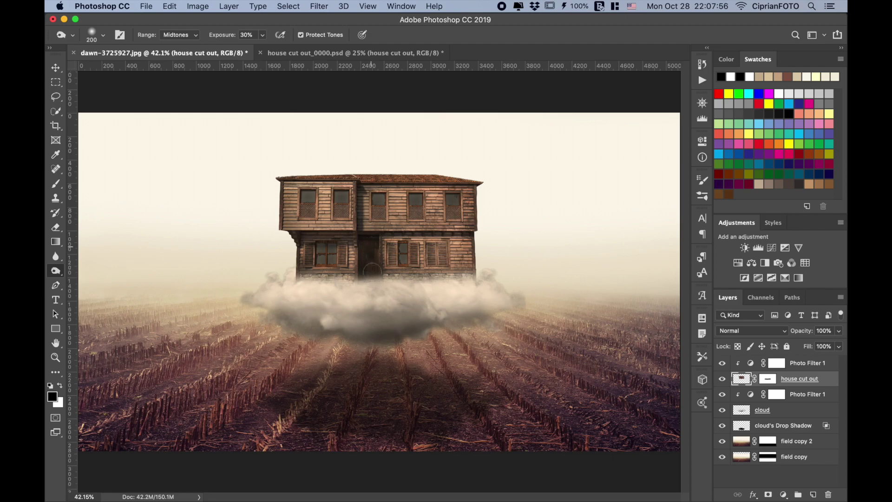
Add a new top layer named 'birds'
{"action": "key", "text": "v"}
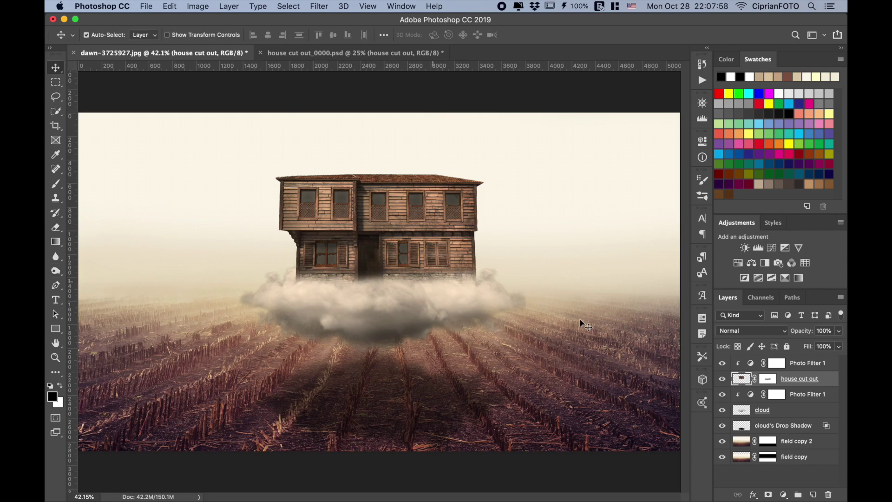
{"action": "left_click", "coordinate": [752, 367]}
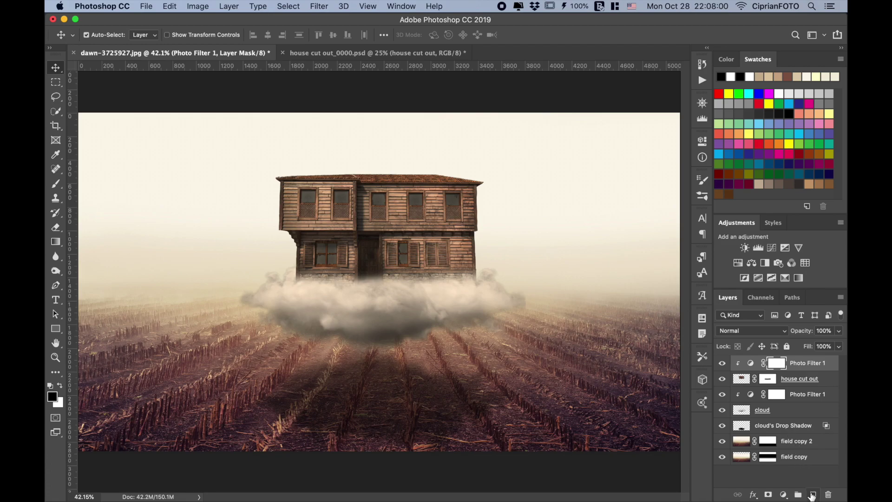
{"action": "left_click", "coordinate": [813, 494]}
{"action": "double_click", "coordinate": [766, 363]}
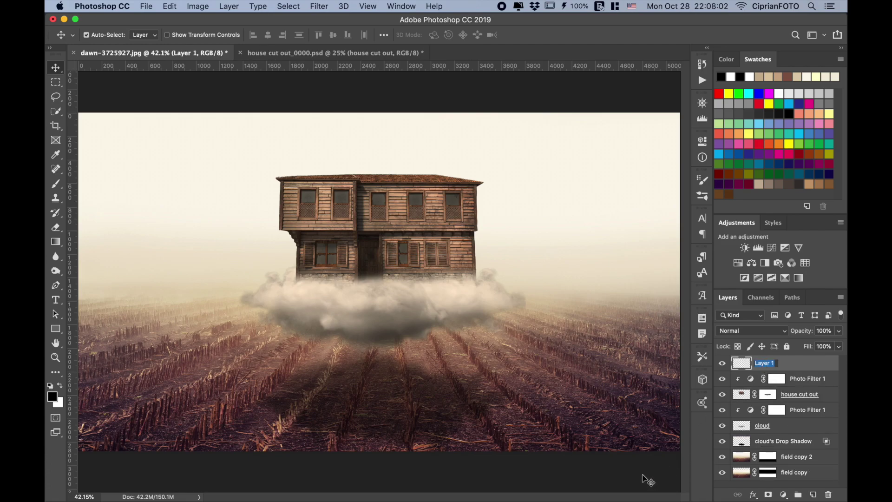
{"action": "type", "text": "birds"}
{"action": "key", "text": "Return"}
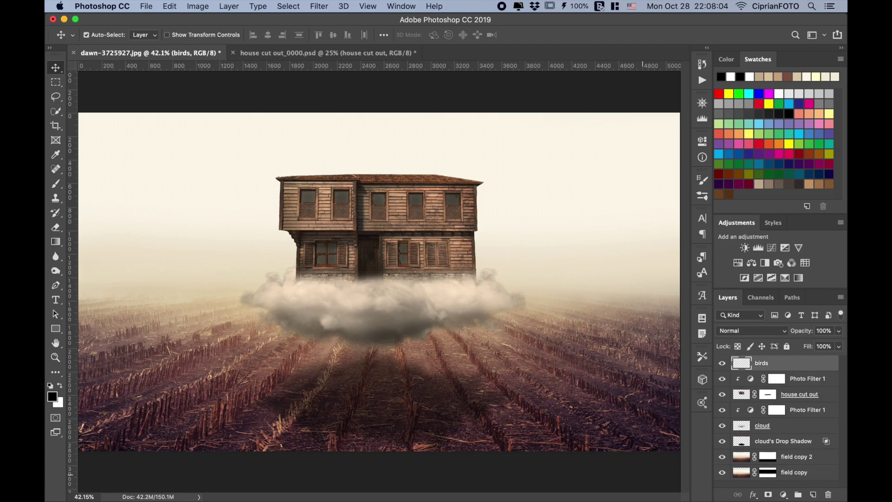
Stamp a flock of birds left of the house using bird brush 304 at 40% opacity
{"action": "left_click", "coordinate": [56, 185]}
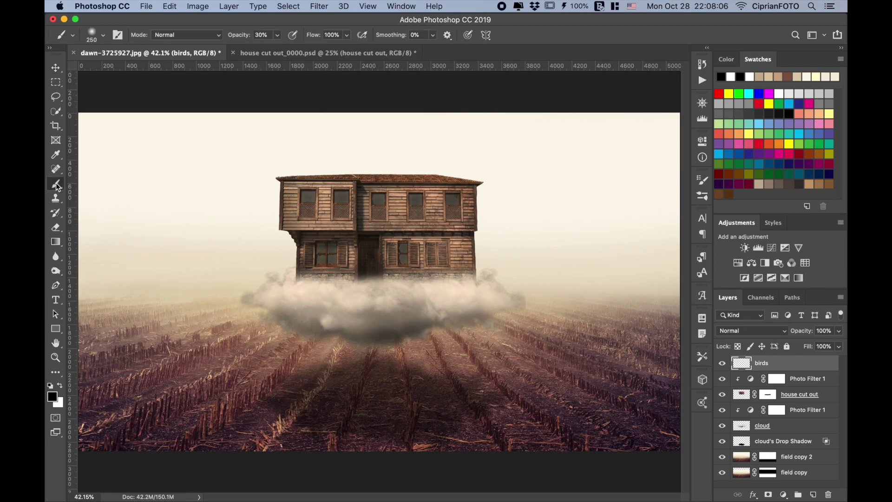
{"action": "left_click", "coordinate": [95, 37]}
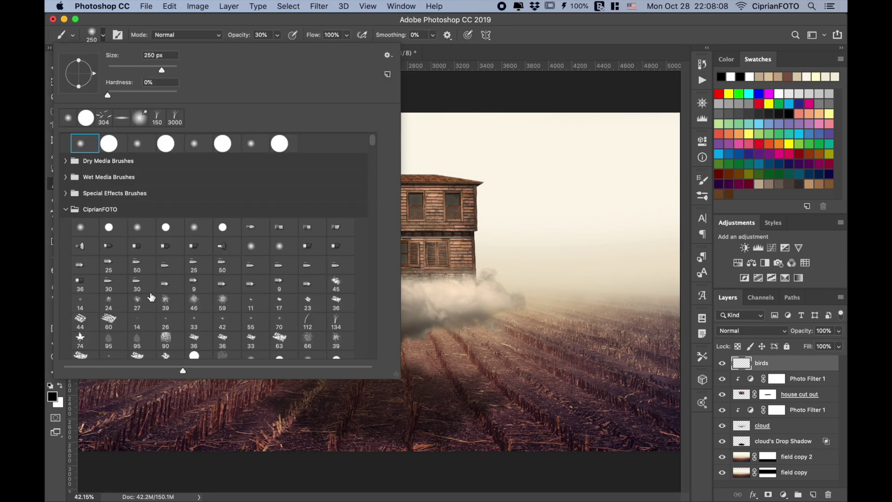
{"action": "scroll", "coordinate": [151, 297], "scroll_direction": "down", "scroll_amount": 5}
{"action": "scroll", "coordinate": [151, 298], "scroll_direction": "down", "scroll_amount": 5}
{"action": "scroll", "coordinate": [151, 297], "scroll_direction": "down", "scroll_amount": 3}
{"action": "scroll", "coordinate": [151, 298], "scroll_direction": "down", "scroll_amount": 3}
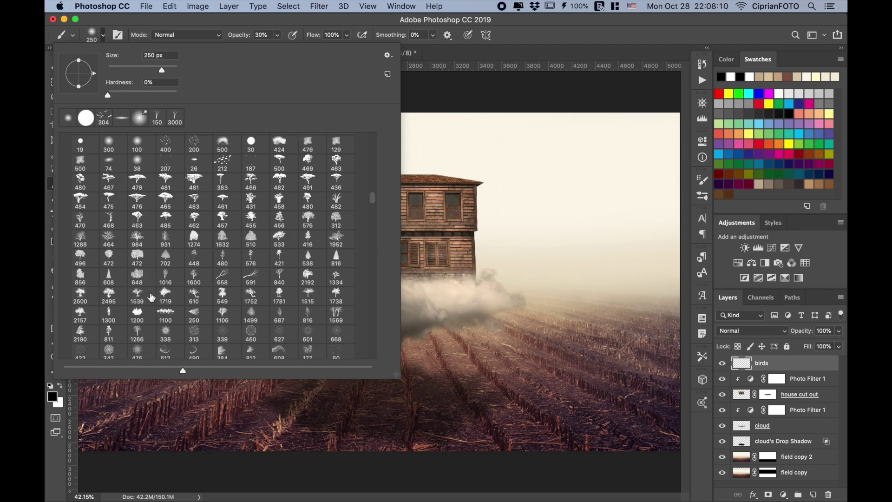
{"action": "scroll", "coordinate": [152, 298], "scroll_direction": "down", "scroll_amount": 3}
{"action": "scroll", "coordinate": [151, 297], "scroll_direction": "down", "scroll_amount": 2}
{"action": "scroll", "coordinate": [152, 298], "scroll_direction": "down", "scroll_amount": 2}
{"action": "scroll", "coordinate": [152, 297], "scroll_direction": "down", "scroll_amount": 2}
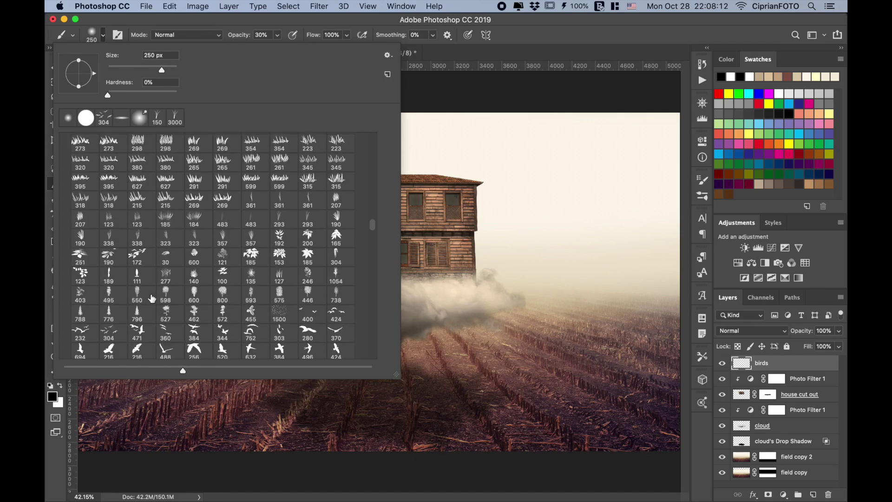
{"action": "scroll", "coordinate": [152, 299], "scroll_direction": "down", "scroll_amount": 3}
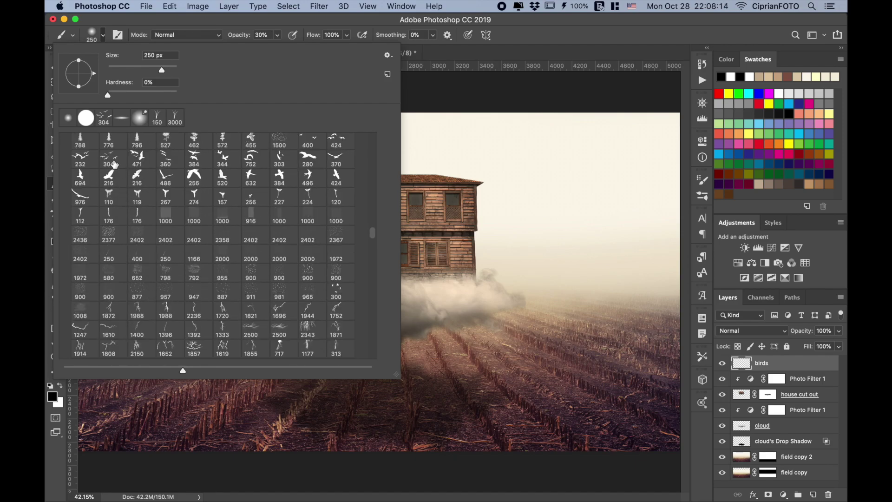
{"action": "double_click", "coordinate": [110, 158]}
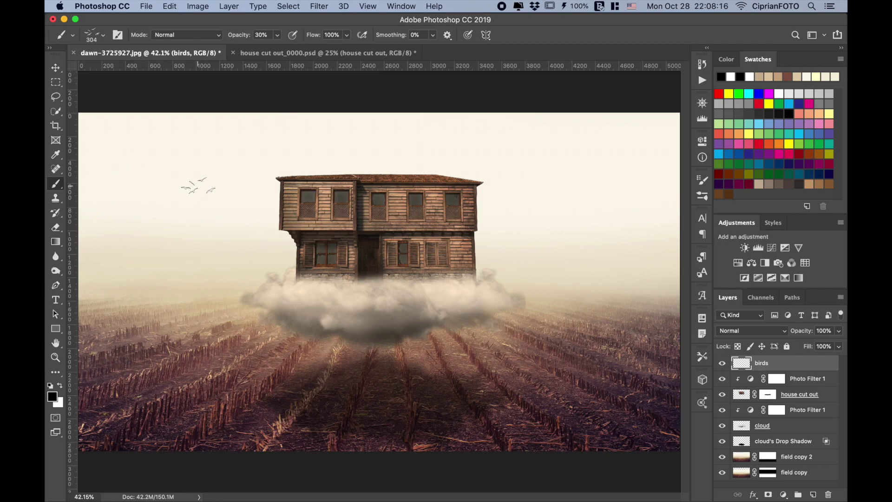
{"action": "key", "text": "4"}
{"action": "left_click", "coordinate": [219, 153]}
{"action": "key", "text": "v"}
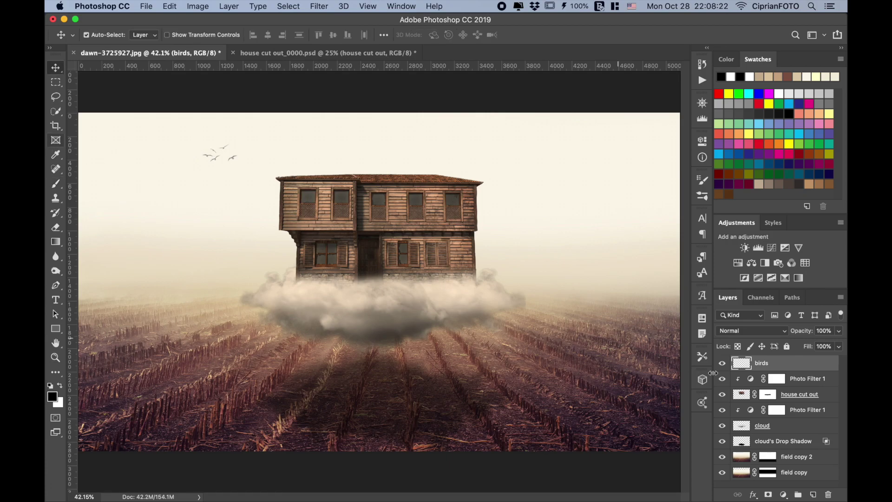
Group all layers from birds down to field copy and stamp a merged copy on top
{"action": "left_click", "coordinate": [797, 479], "text": "shift"}
{"action": "key", "text": "ctrl+g"}
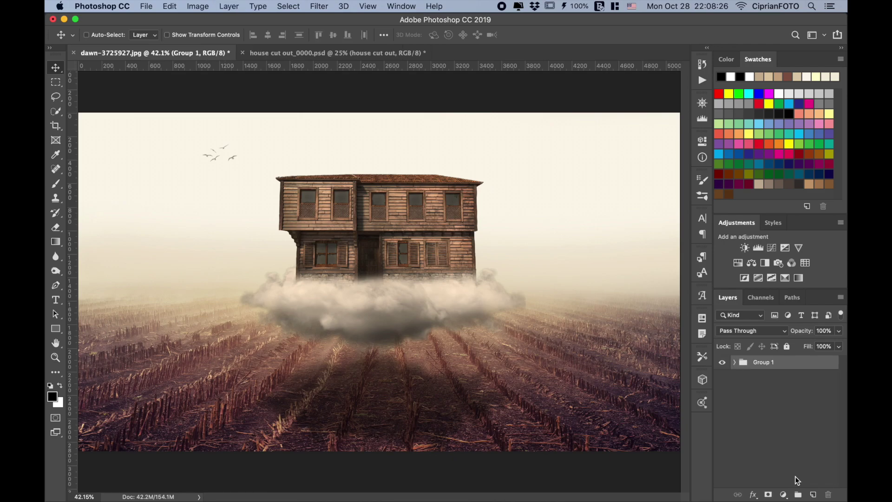
{"action": "key", "text": "ctrl+shift+alt+e"}
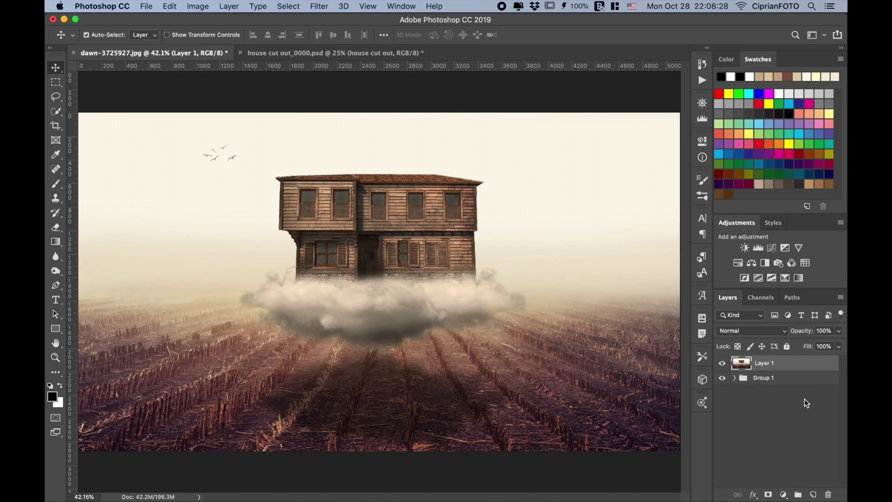
Convert the merged layer to a smart object and run Analog Efex Pro 2 on it
{"action": "right_click", "coordinate": [797, 369]}
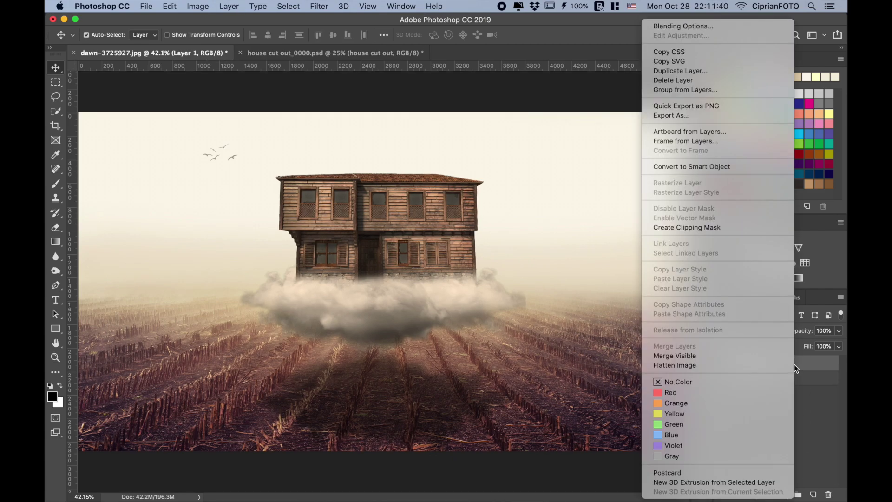
{"action": "left_click", "coordinate": [747, 167]}
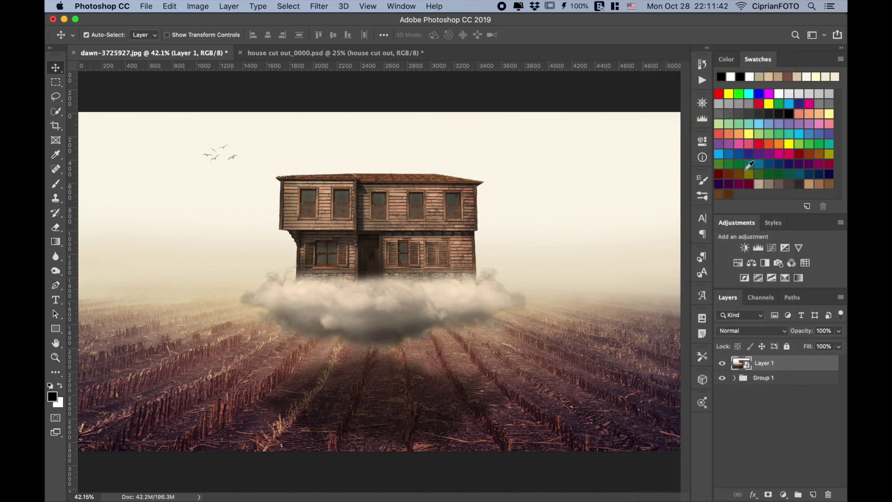
{"action": "left_click", "coordinate": [325, 8]}
{"action": "mouse_move", "coordinate": [382, 255]}
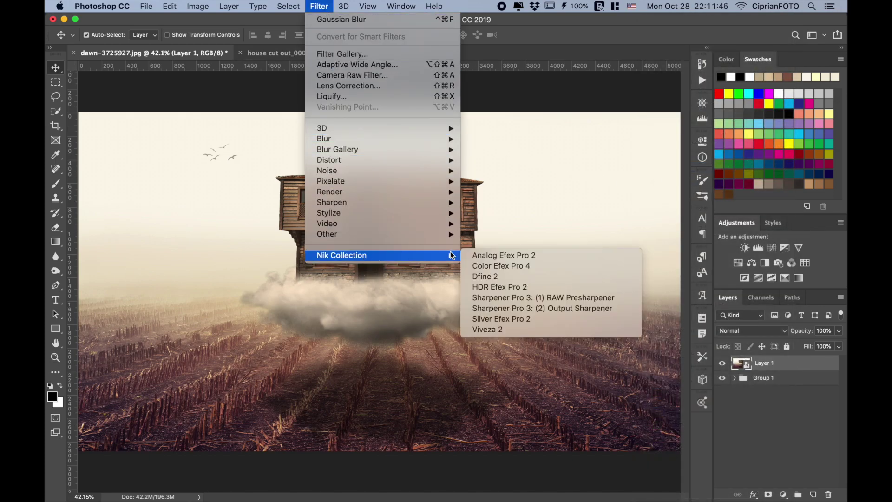
{"action": "left_click", "coordinate": [560, 255]}
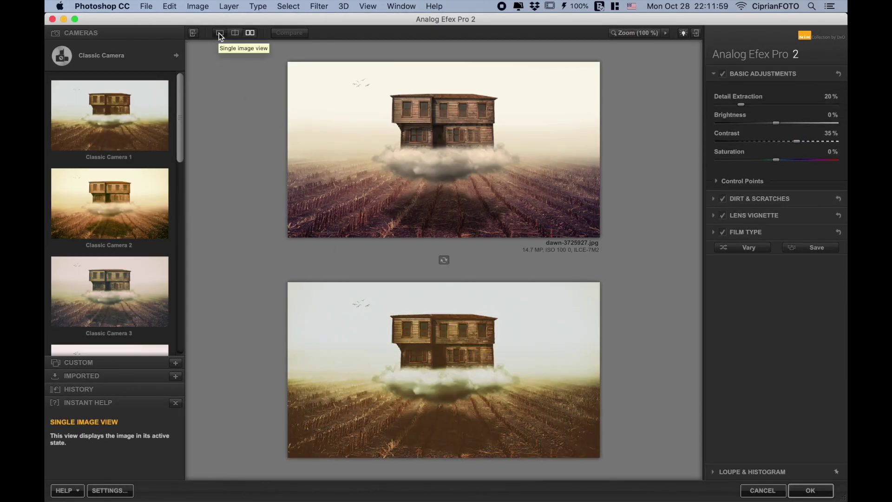
Apply the En Vogue camera's Burned Edges 3 preset in single-image view and confirm
{"action": "left_click", "coordinate": [220, 33]}
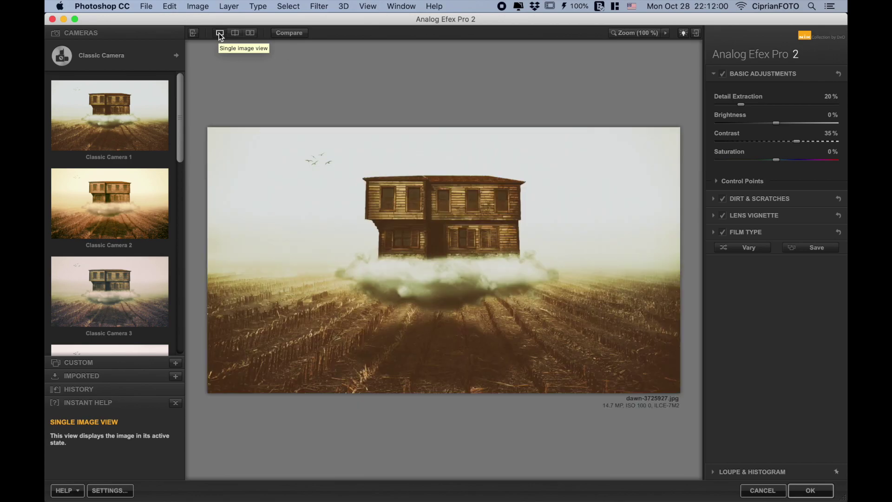
{"action": "left_click", "coordinate": [177, 56]}
{"action": "left_click", "coordinate": [402, 245]}
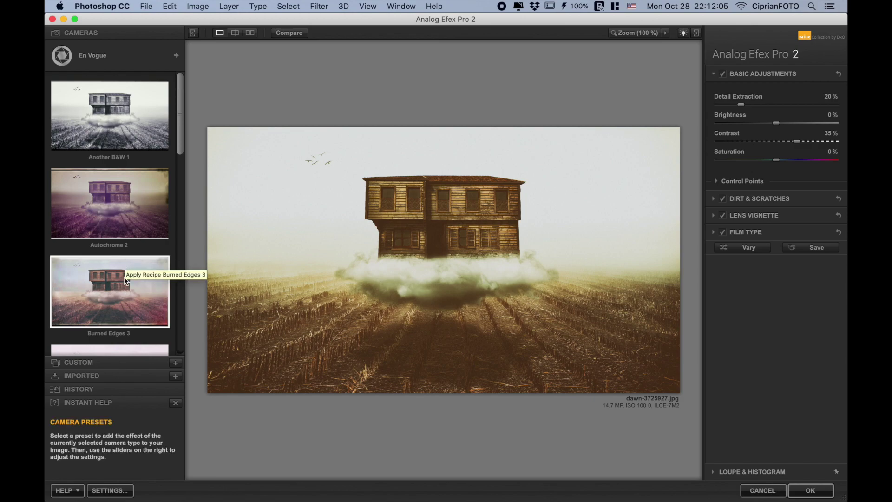
{"action": "left_click", "coordinate": [124, 277]}
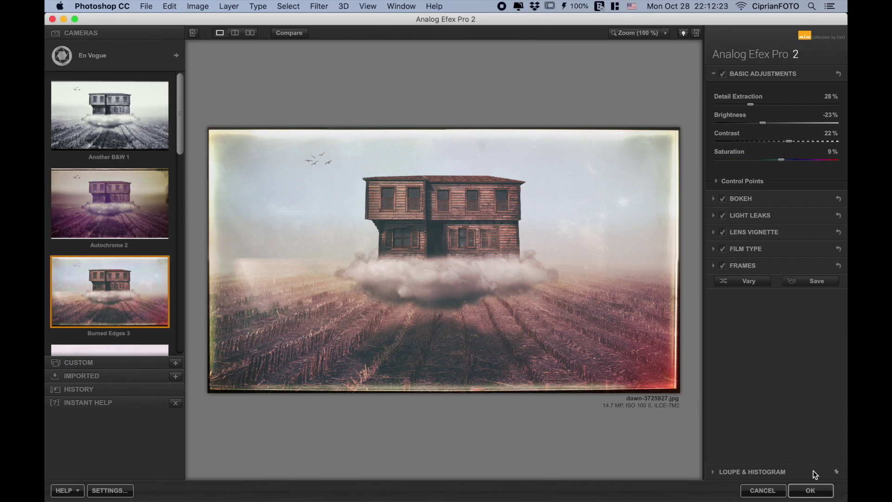
{"action": "left_click", "coordinate": [810, 490]}
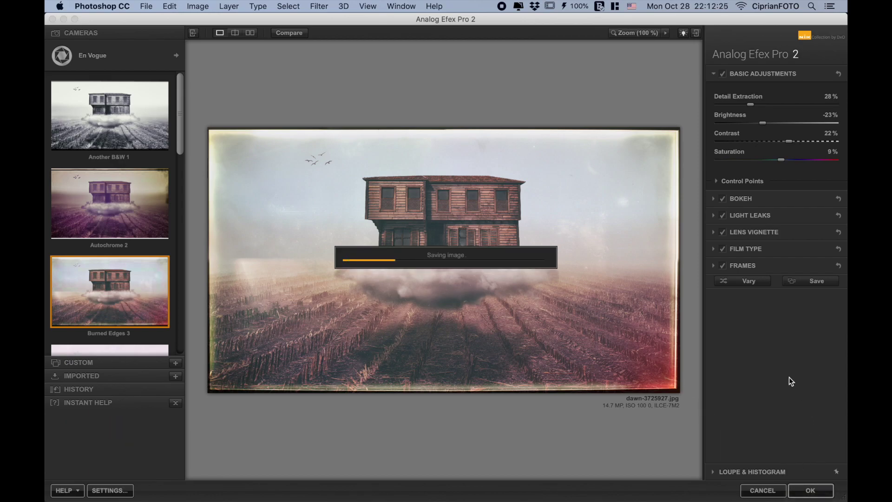